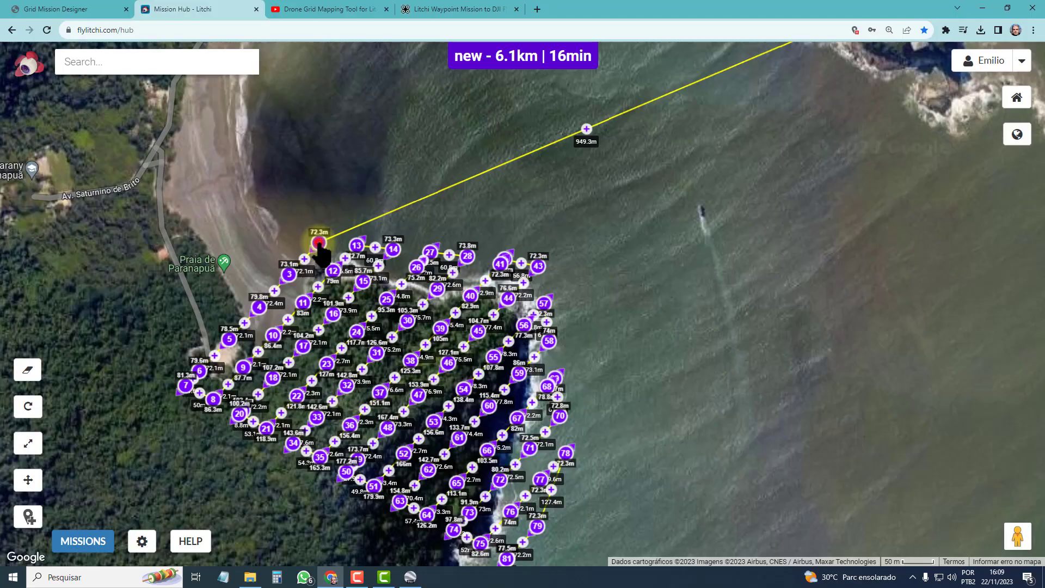
Batch-edit all mission waypoints to remove their Tilt Camera and Take Photo actions, keeping gimbal pitch Disabled, and apply the changes.
click(319, 246)
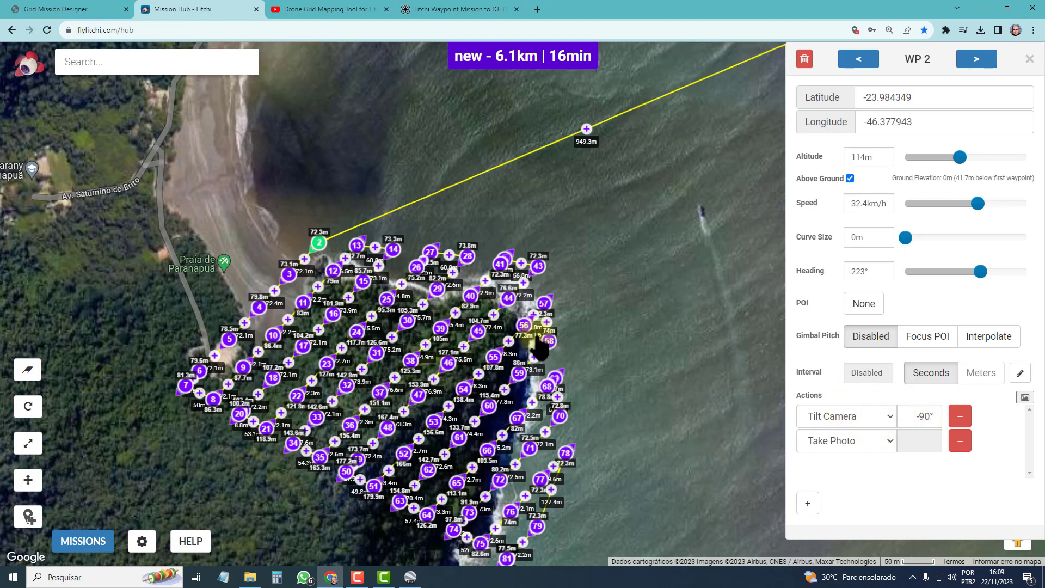
ctrl+click(289, 276)
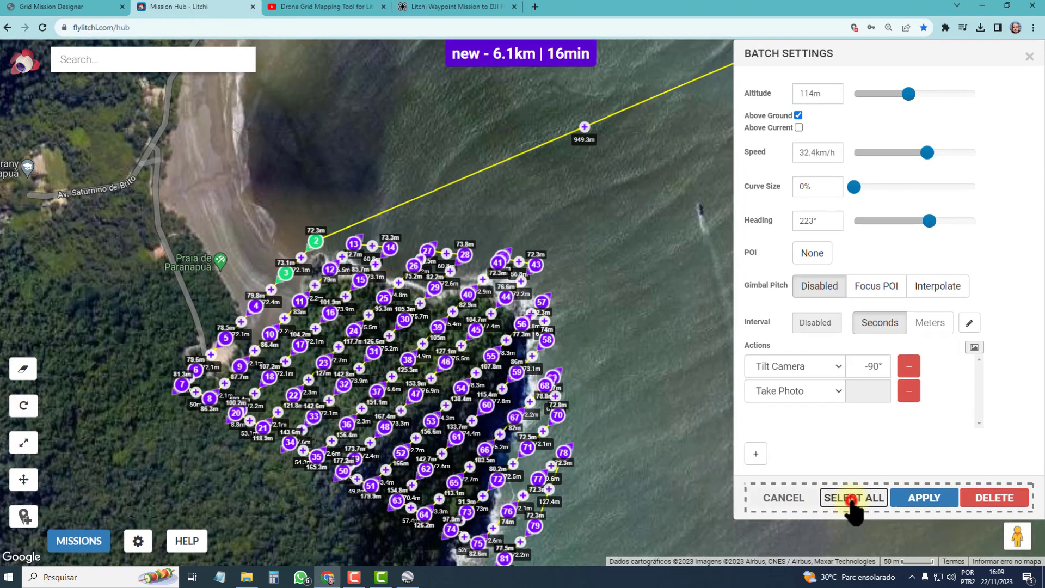
click(854, 499)
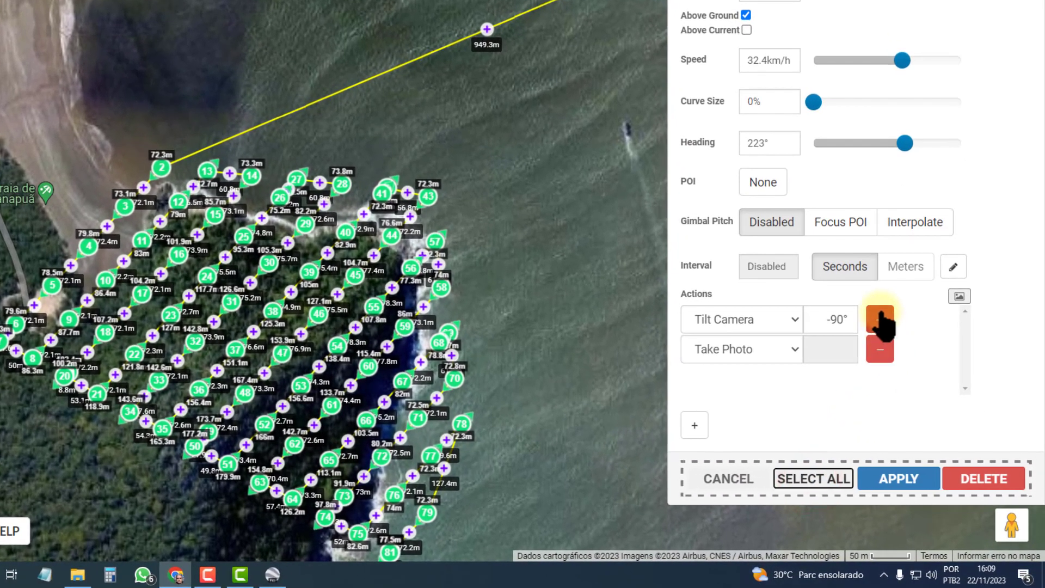
click(881, 321)
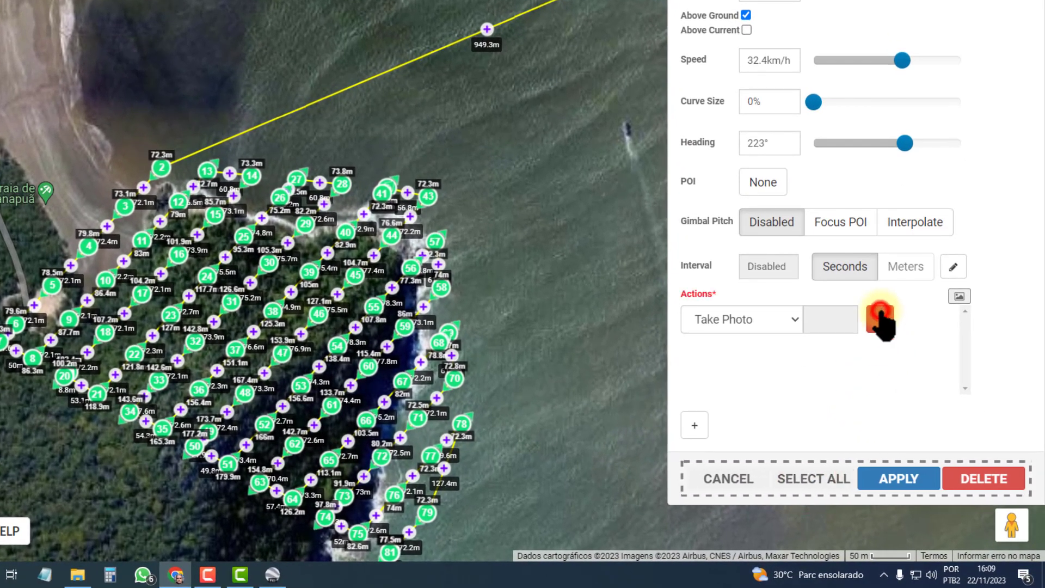
click(880, 324)
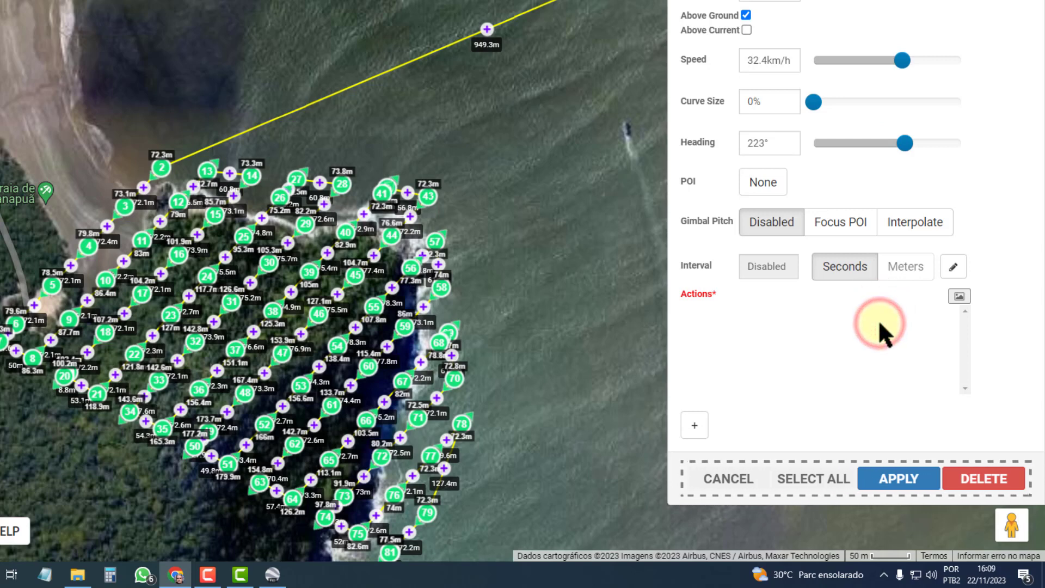
click(772, 222)
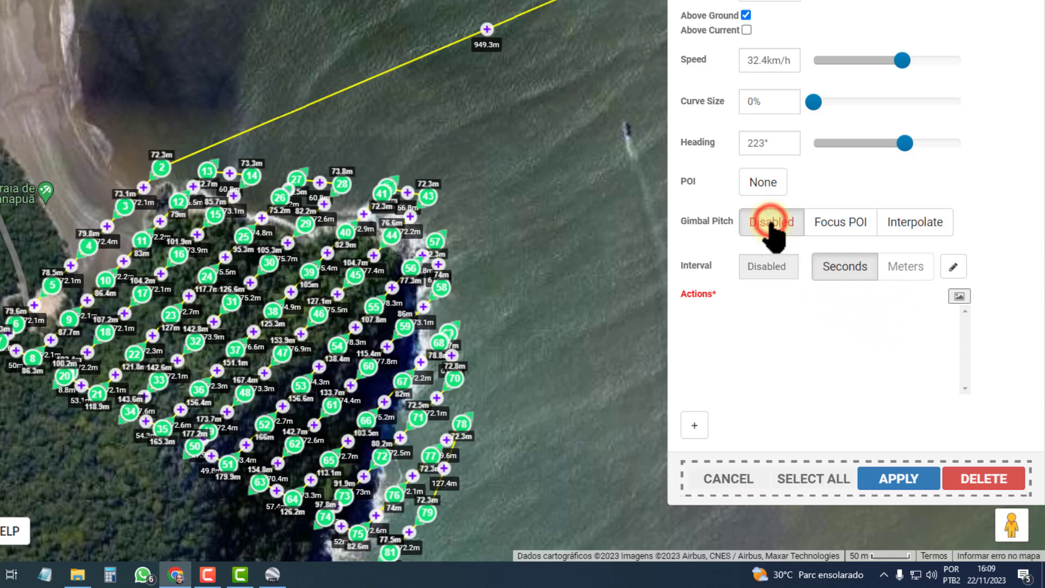
click(904, 477)
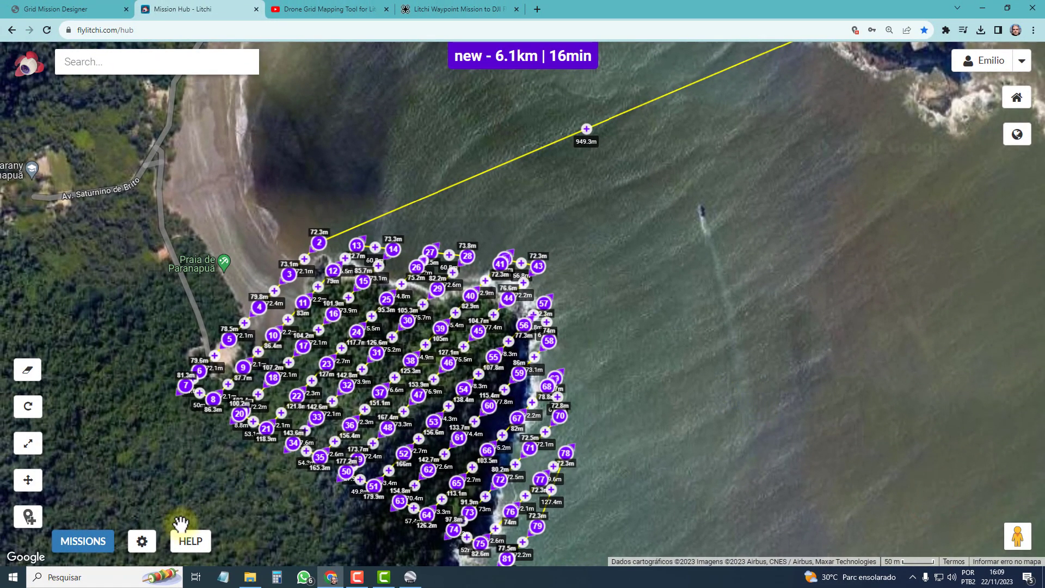
Export the mission as CSV to the Tortuga folder, overwriting beach-mavic3.csv.
click(101, 541)
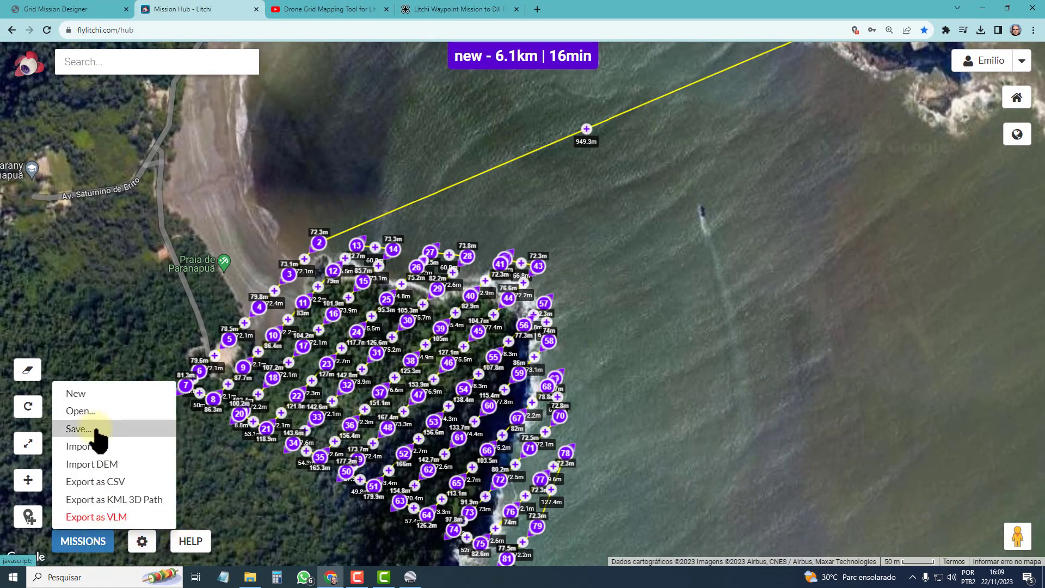
click(130, 483)
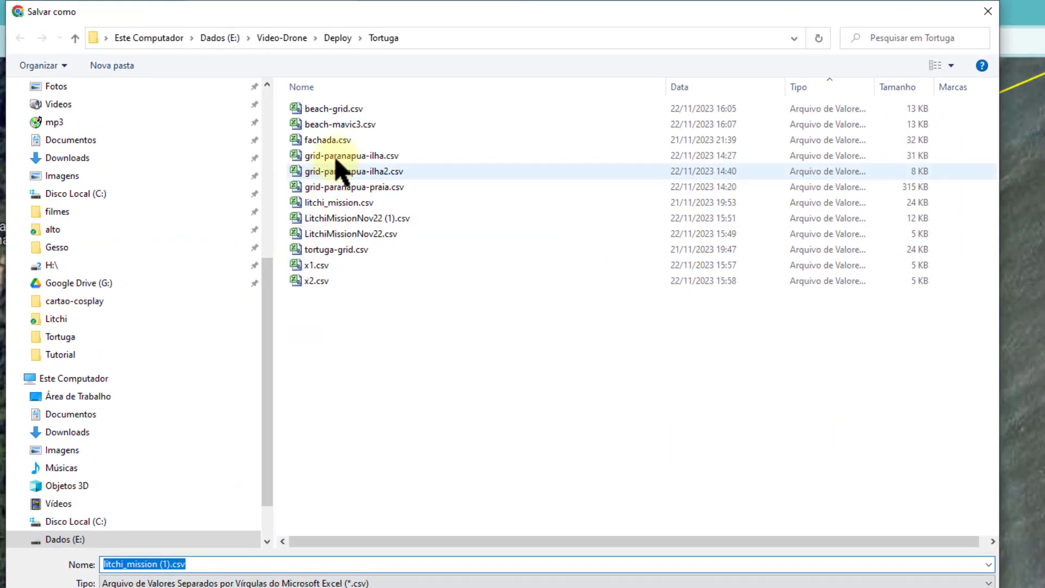
click(333, 122)
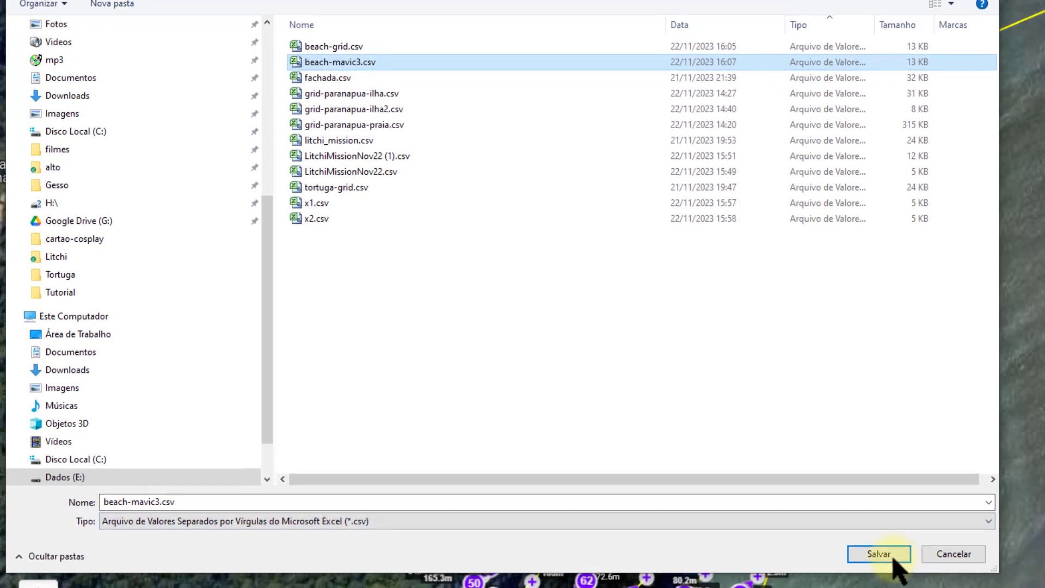
click(894, 559)
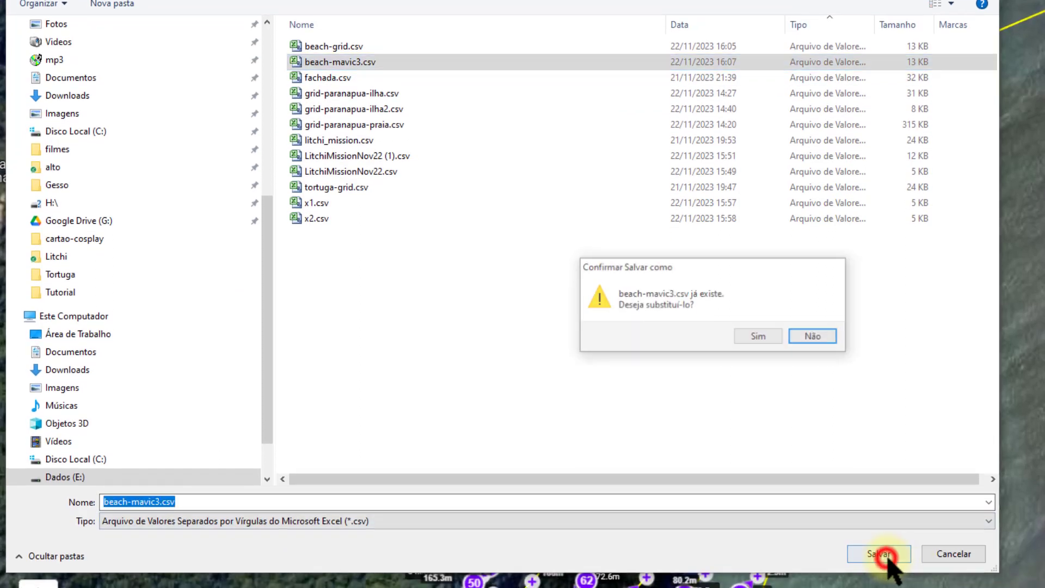
click(762, 335)
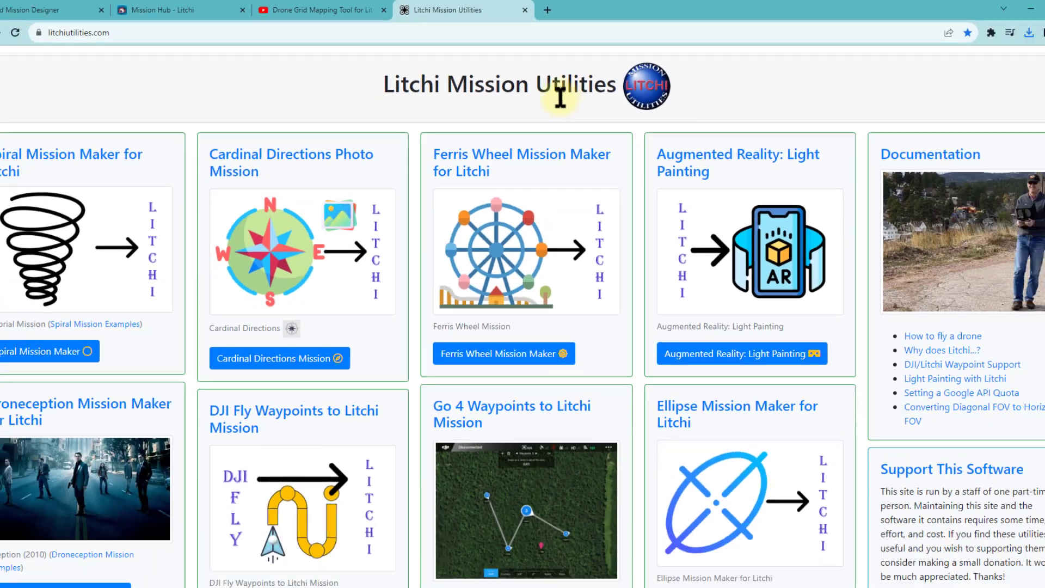
On the Litchi Mission Utilities site, open the Litchi Mission to DJI Fly / Pilot 2 converter.
scroll(406, 381, down, 4)
scroll(406, 381, down, 3)
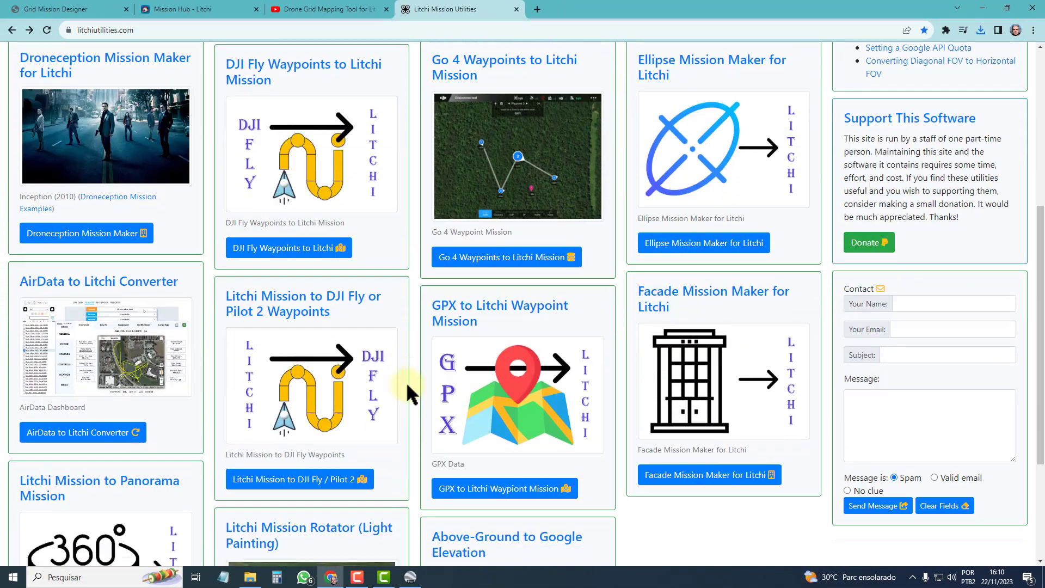
scroll(261, 273, up, 1)
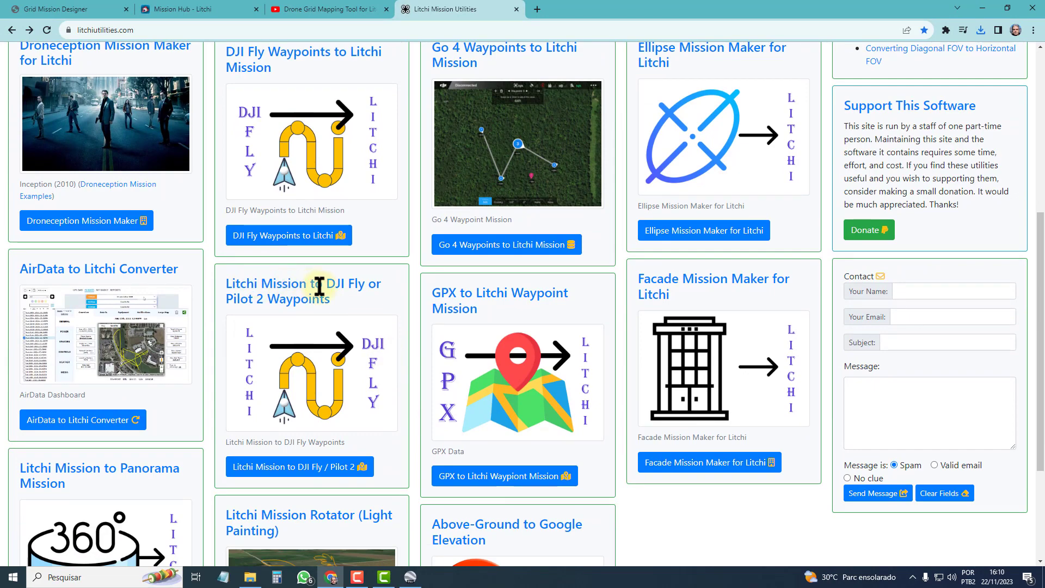
click(317, 472)
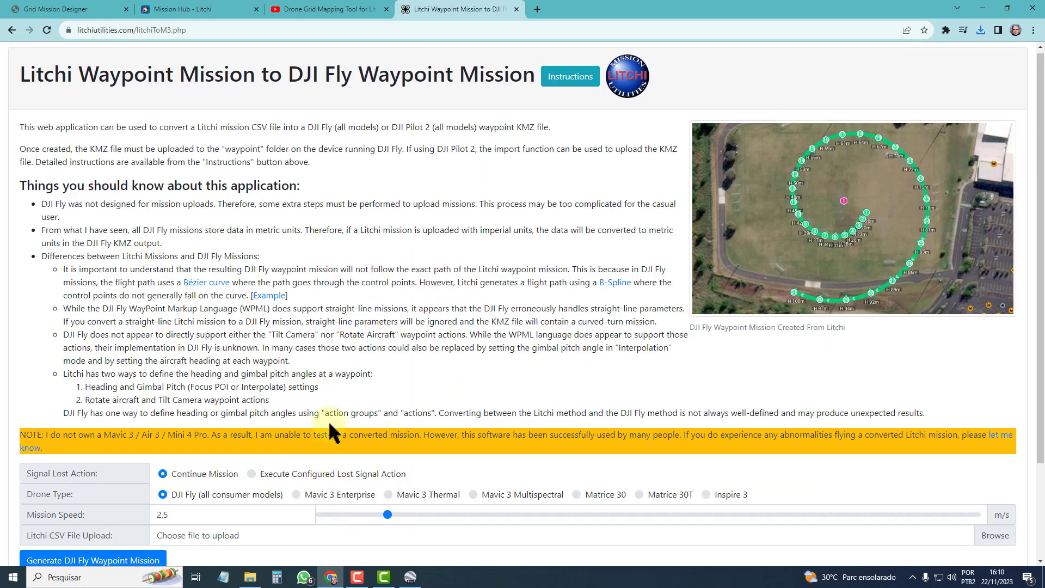
Choose beach-mavic3.csv as the Litchi CSV file to upload and set the mission speed to 9 m/s.
scroll(329, 424, down, 2)
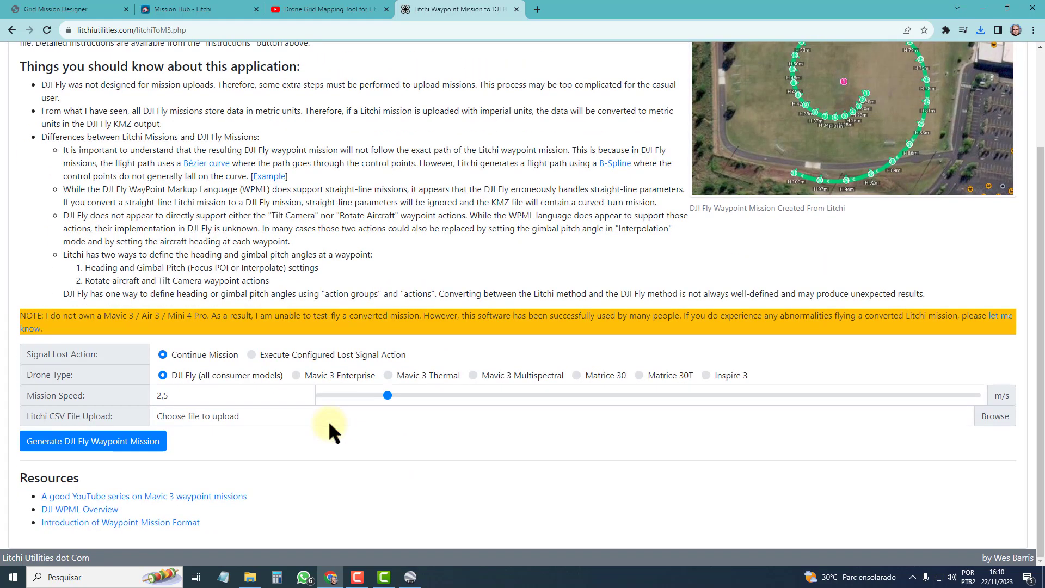
click(991, 414)
click(159, 92)
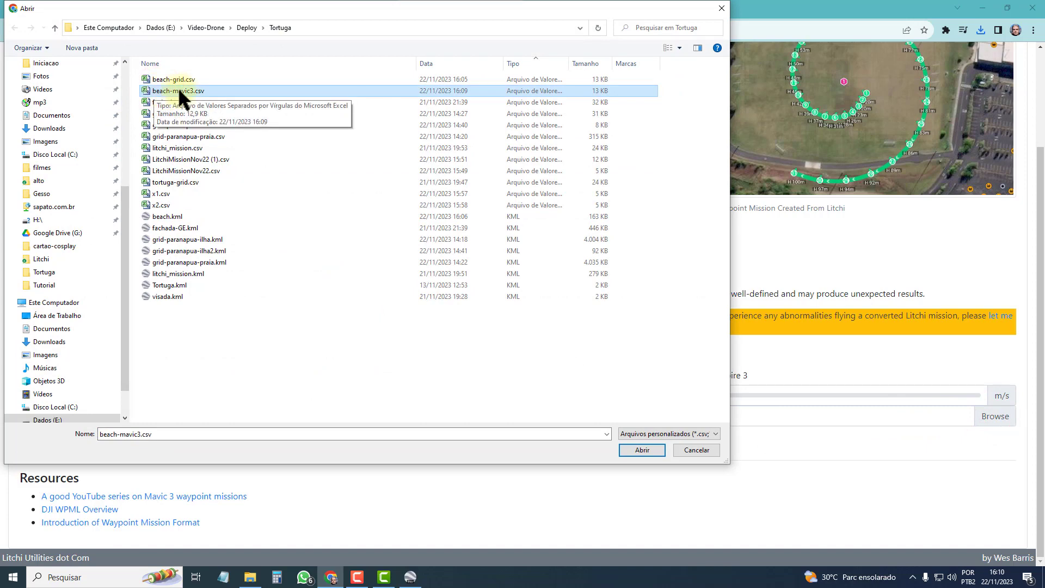
click(642, 450)
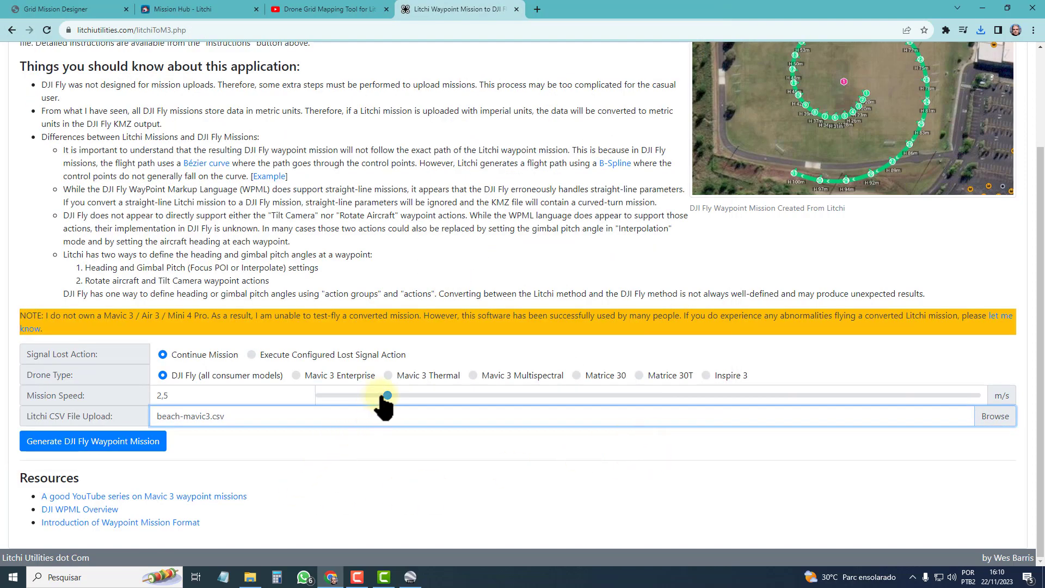
drag(387, 396, 610, 385)
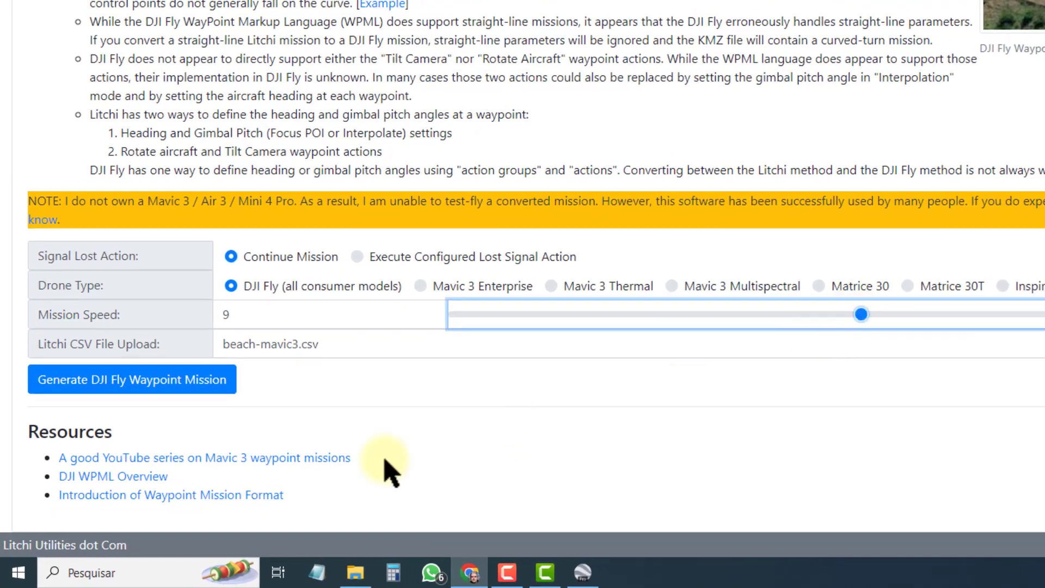
Generate the DJI Fly waypoint mission and download it as beach-mavic3.kmz into the Tortuga folder.
click(202, 379)
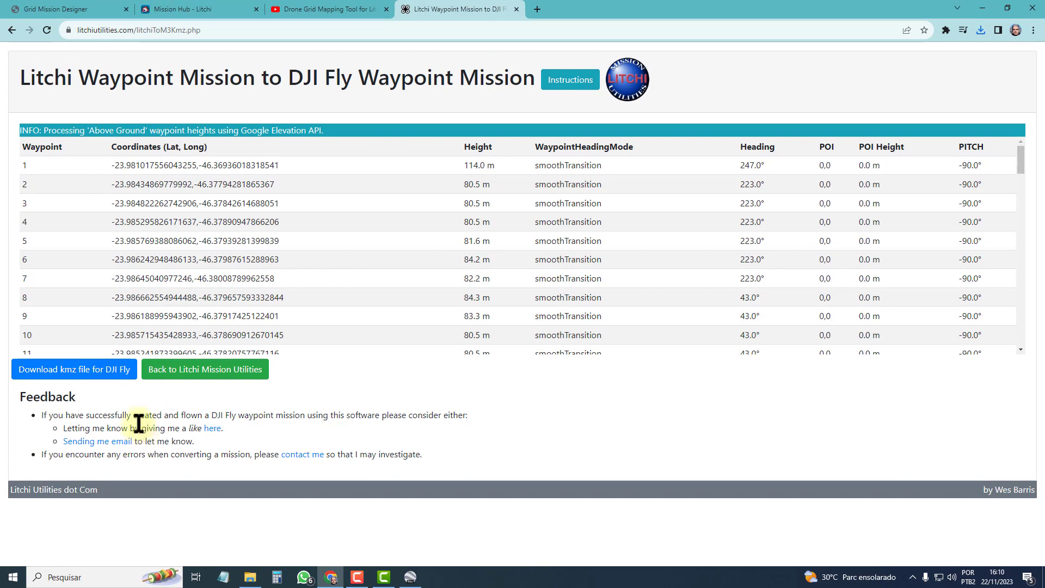
click(103, 376)
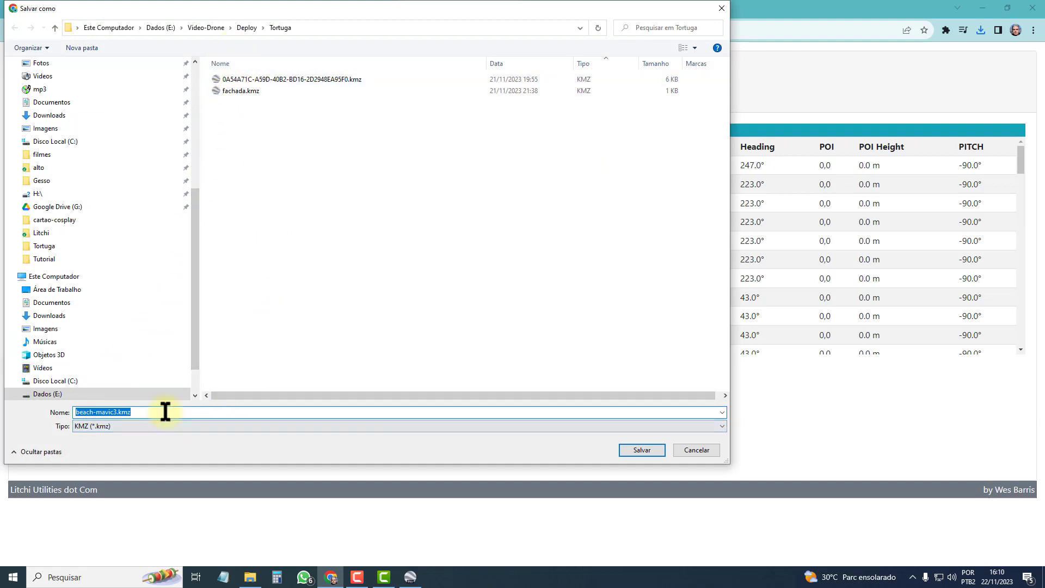
click(630, 450)
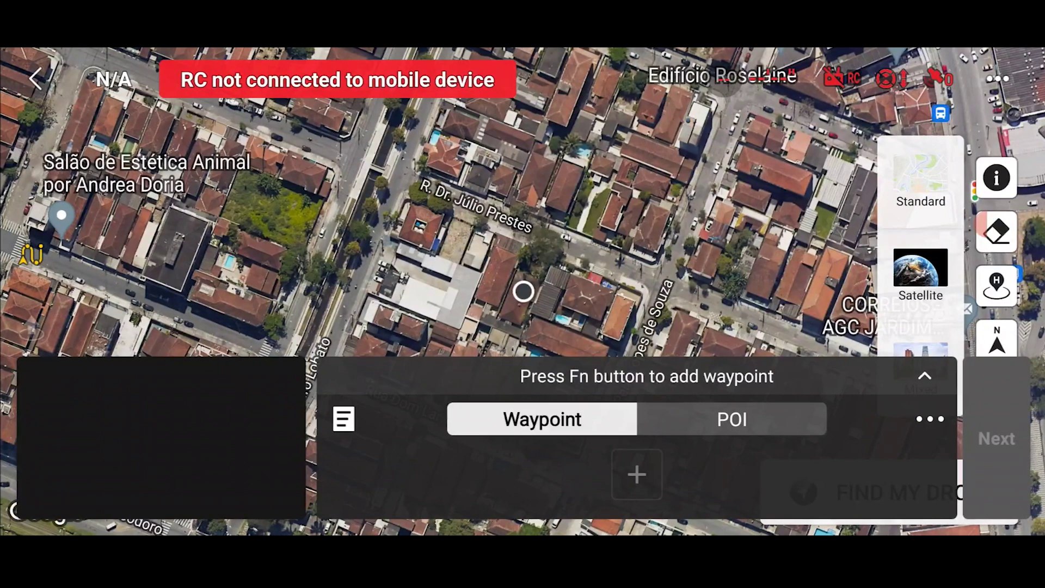
Switch to DJI Fly, place two waypoints about 176 m apart on the map, and bring up the flight's save options in History.
click(301, 249)
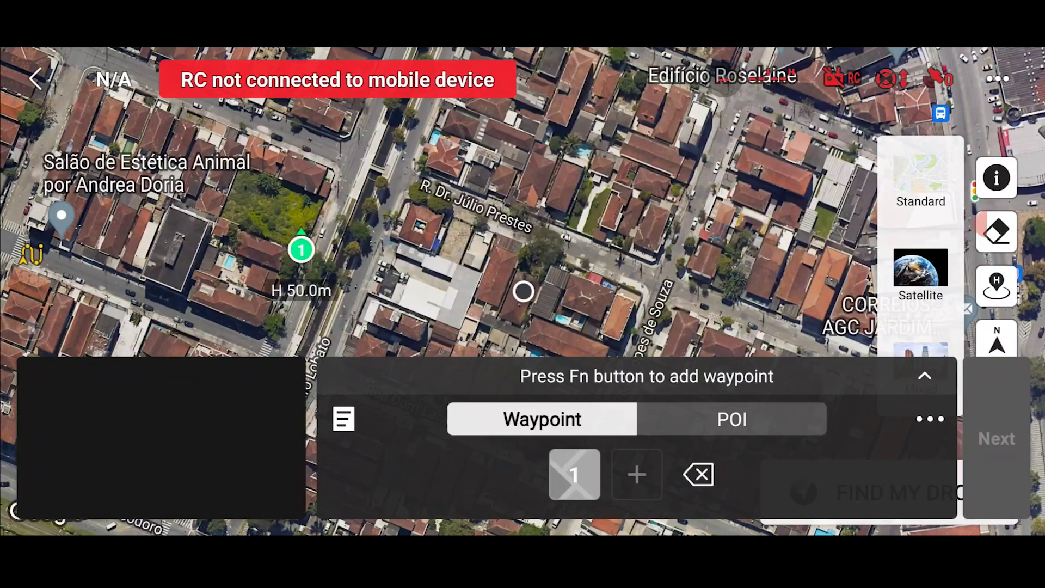
click(740, 229)
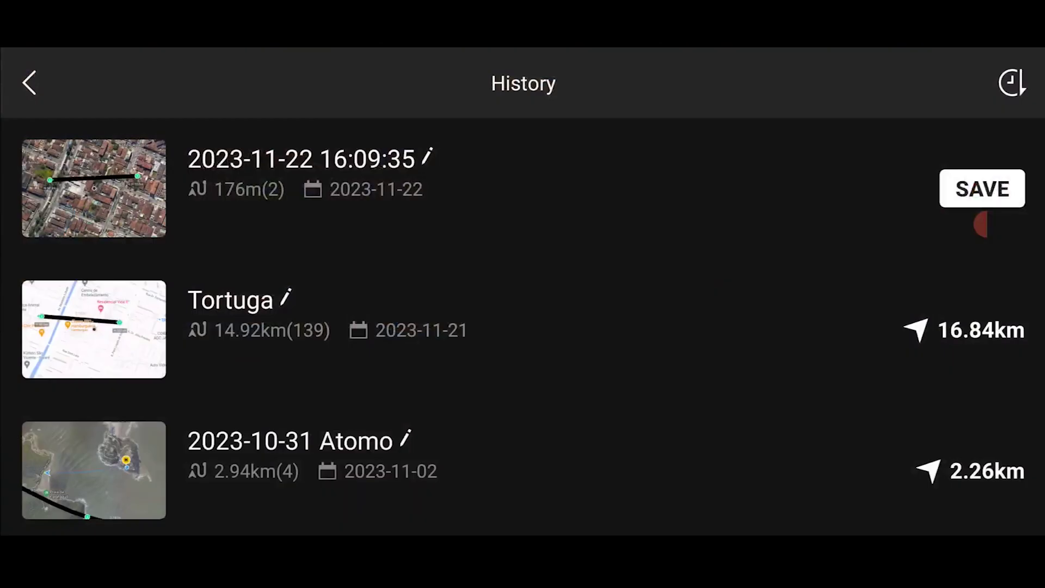
click(983, 188)
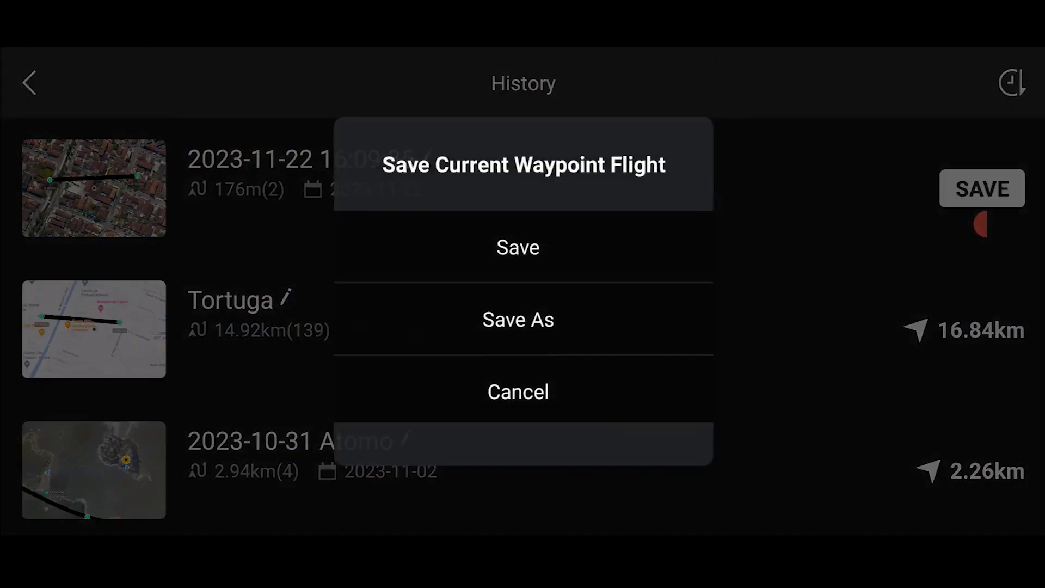
click(518, 392)
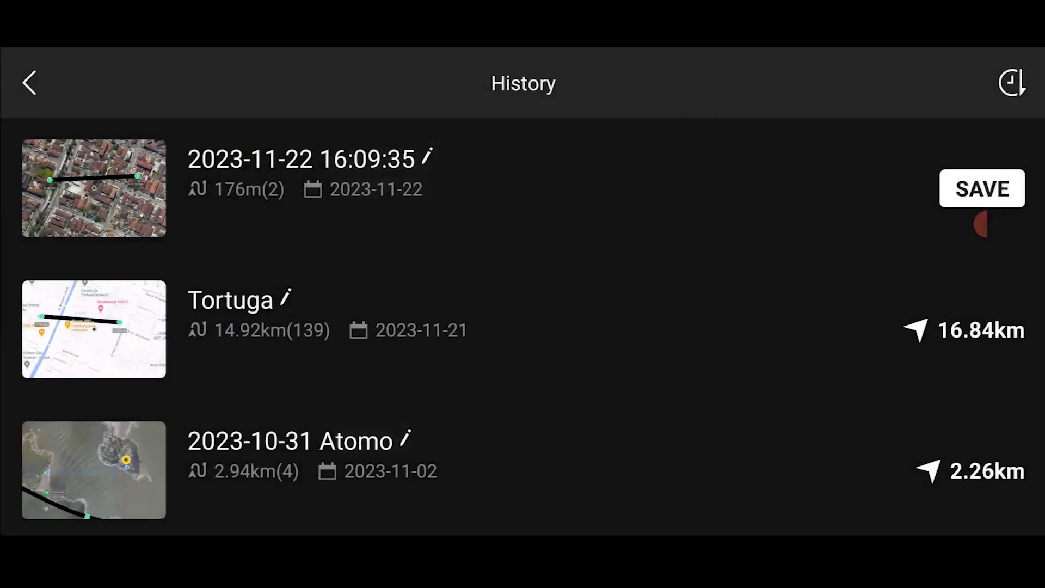
Rename the new two-waypoint flight in the history as beach and leave the waypoint flight view.
click(427, 156)
key(BackSpace)
key(BackSpace)
key(BackSpace)
key(BackSpace)
key(BackSpace)
key(BackSpace)
key(BackSpace)
key(BackSpace)
key(BackSpace)
key(BackSpace)
key(BackSpace)
key(BackSpace)
key(BackSpace)
key(BackSpace)
key(BackSpace)
key(BackSpace)
key(BackSpace)
key(BackSpace)
key(BackSpace)
text(be)
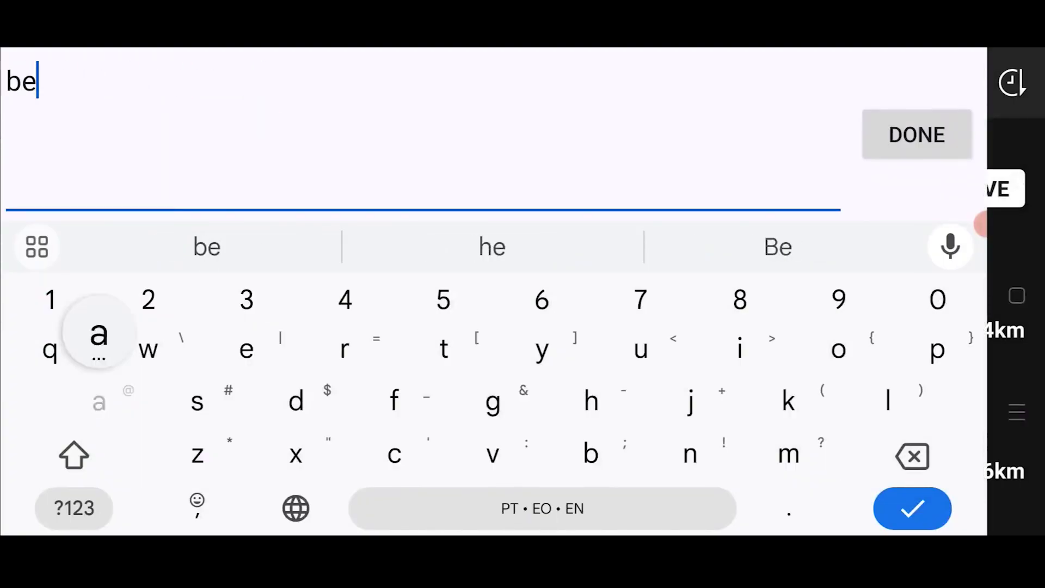
text(ach)
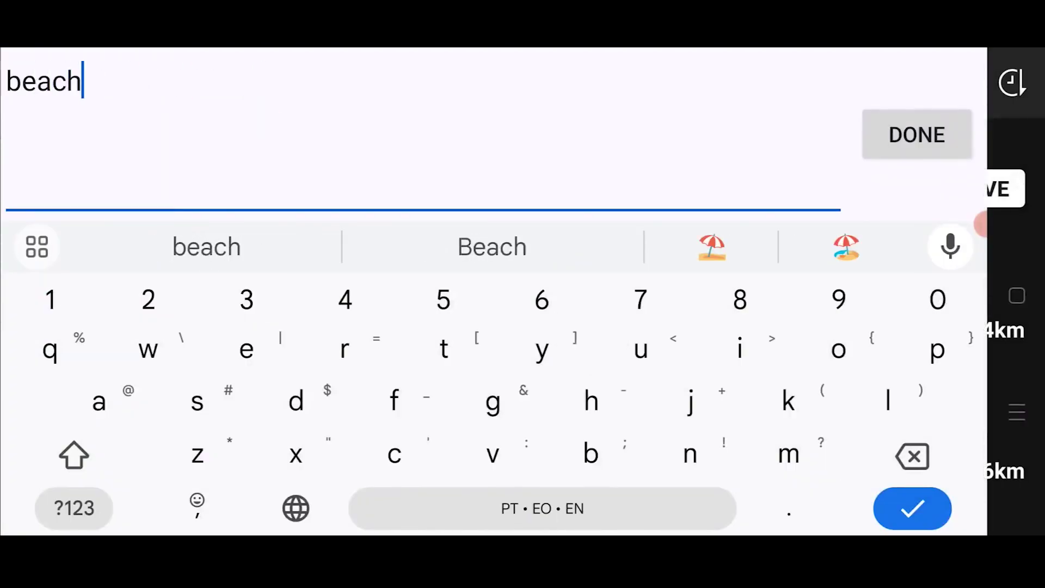
click(917, 135)
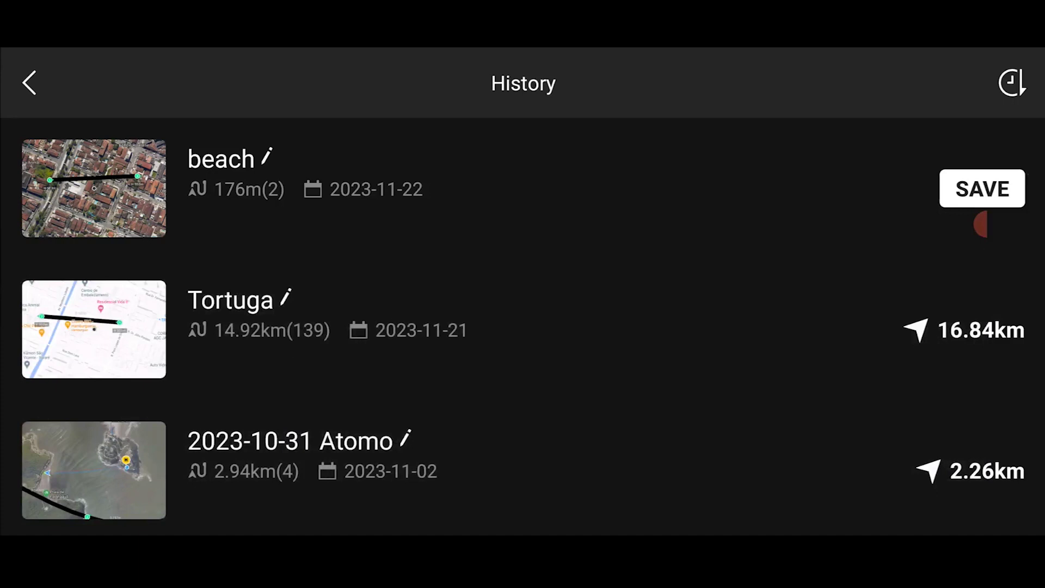
click(29, 83)
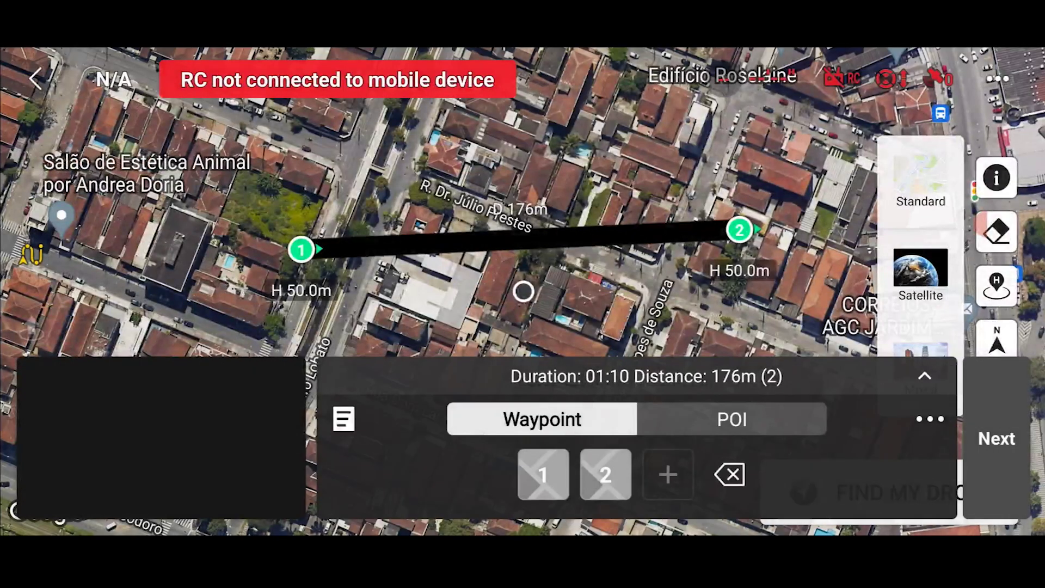
click(34, 79)
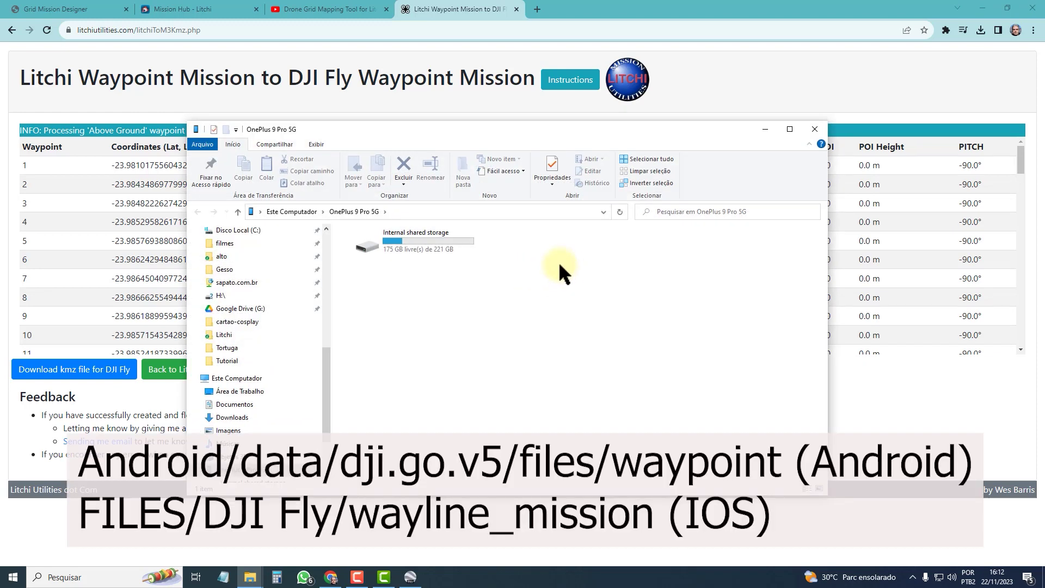
Switch to the computer's file explorer and open Android/data/dji.go.v5/files/waypoint in the phone's internal shared storage.
double_click(384, 242)
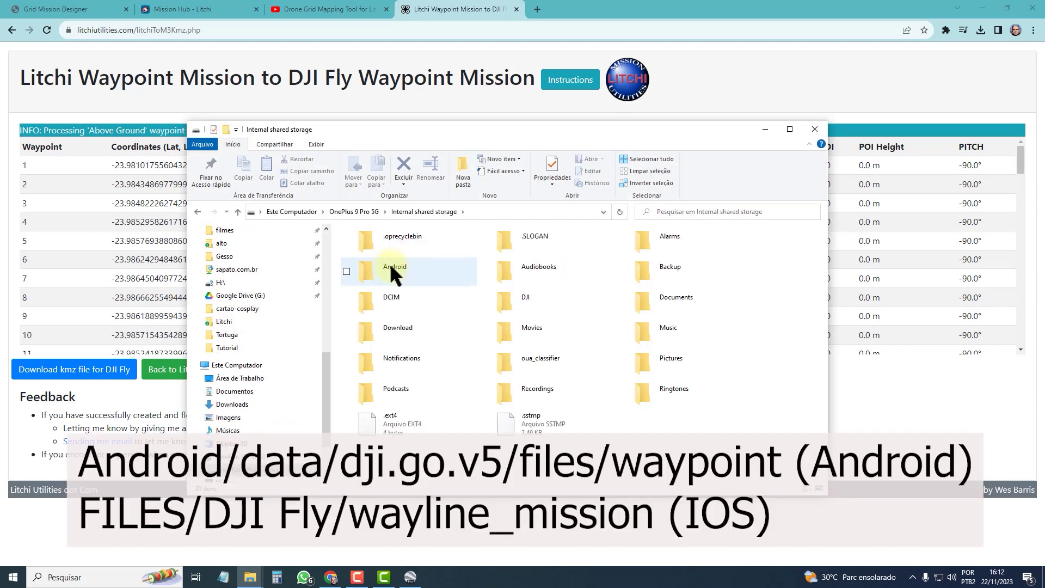
double_click(392, 266)
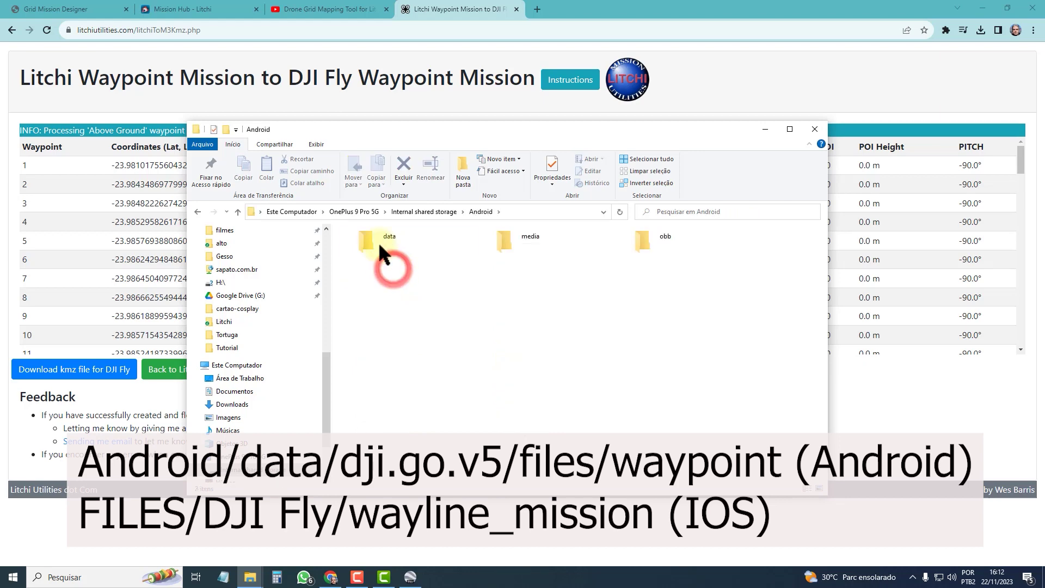
double_click(366, 226)
scroll(628, 348, down, 5)
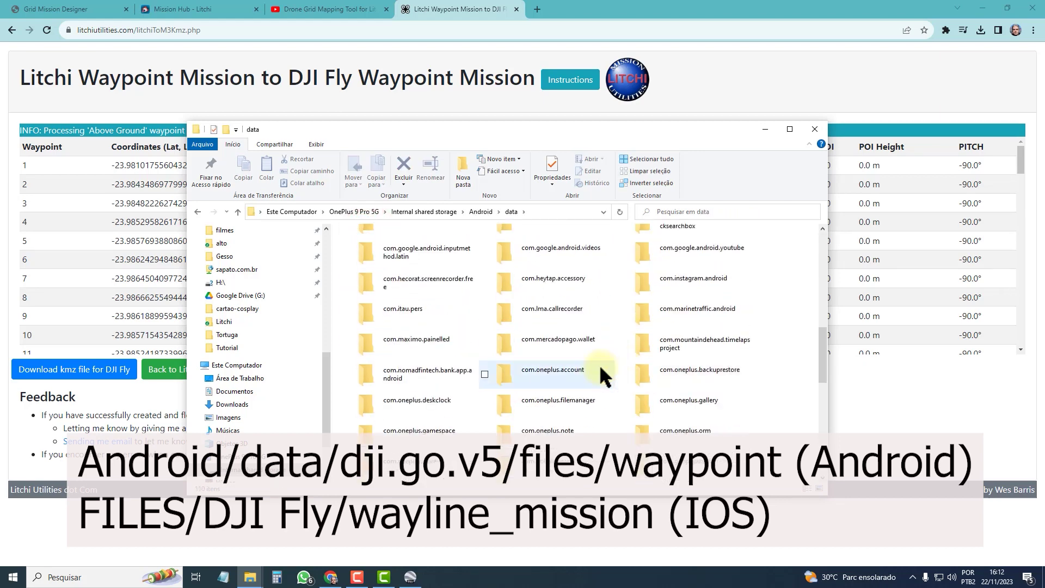
click(543, 401)
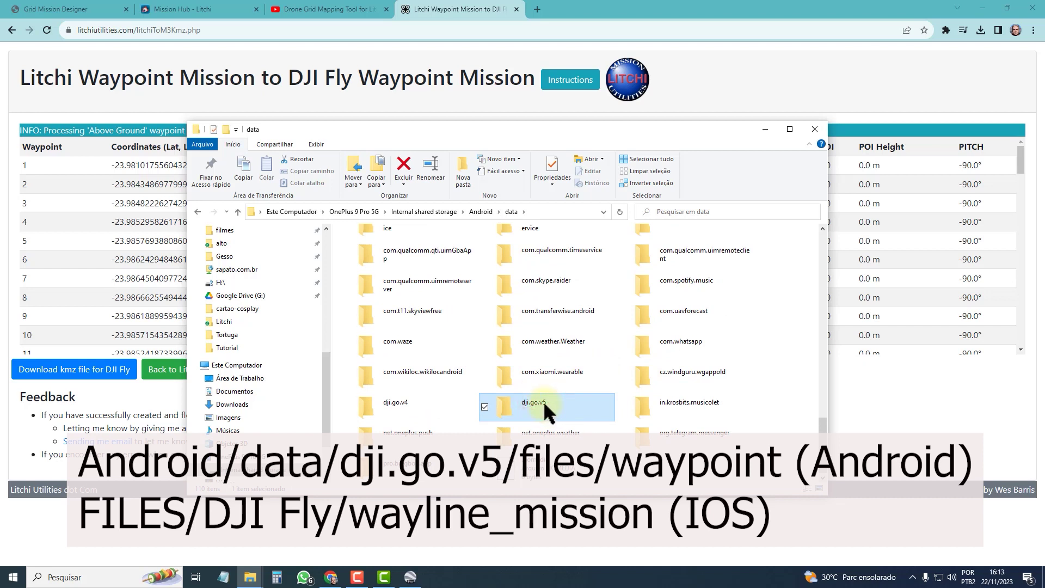
double_click(543, 400)
click(512, 239)
double_click(512, 238)
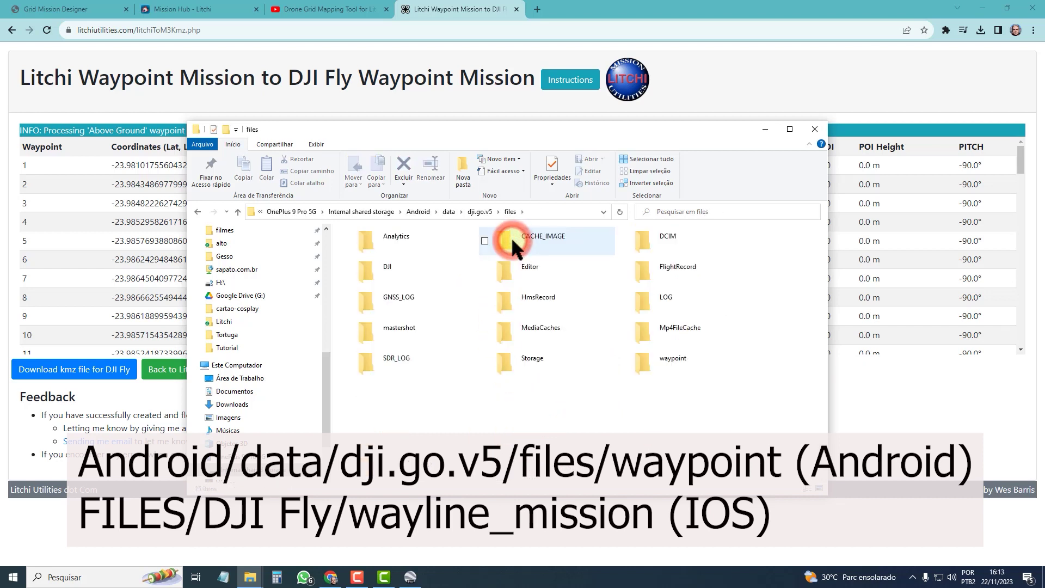
double_click(662, 358)
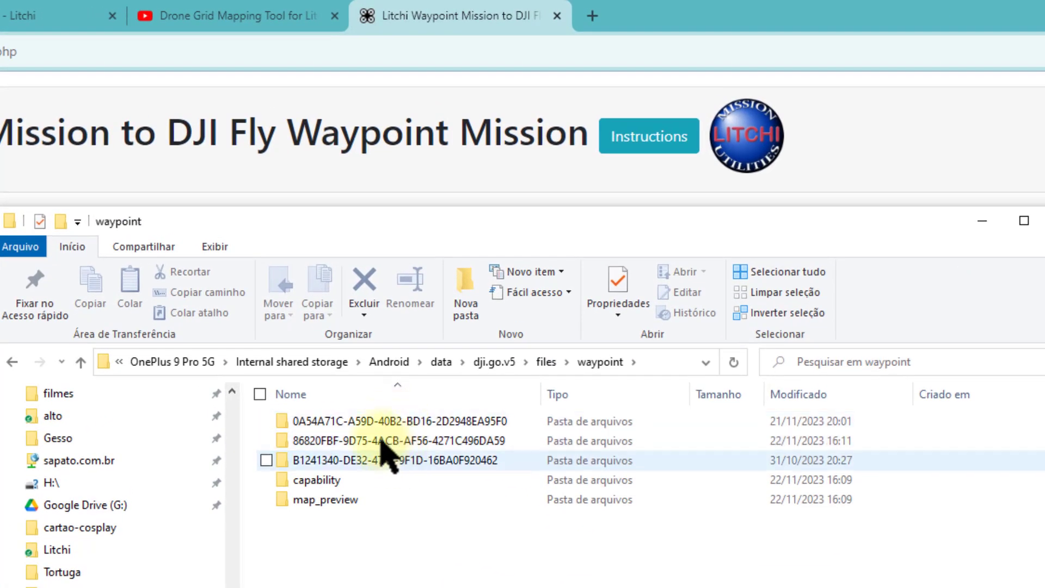
Open the most recently modified flight folder, 86820FBF-9D75-4ACB-AF56-4271C496DA59, and copy the file name of its KMZ.
click(381, 422)
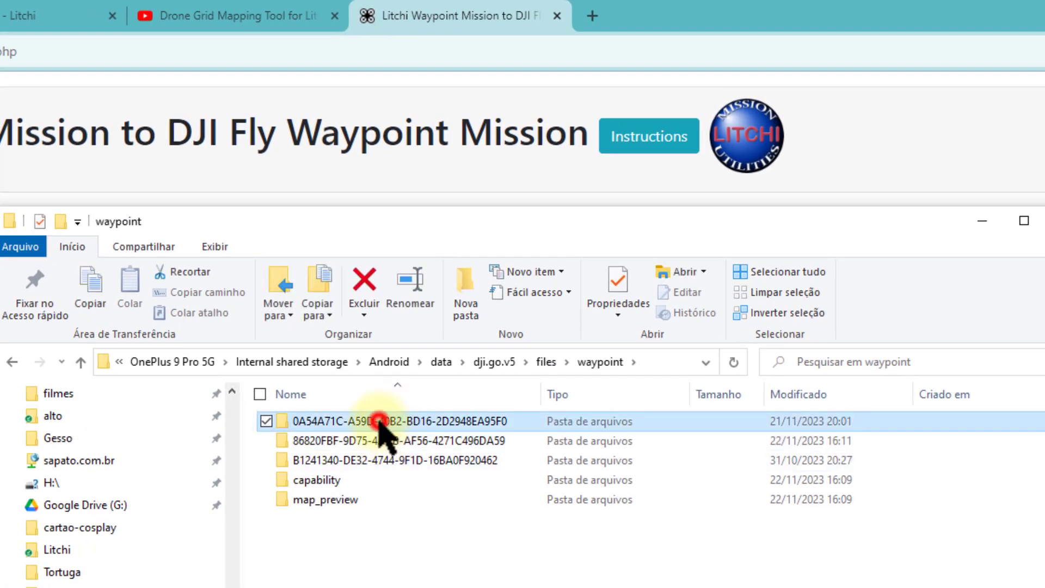
shift+click(389, 462)
click(402, 442)
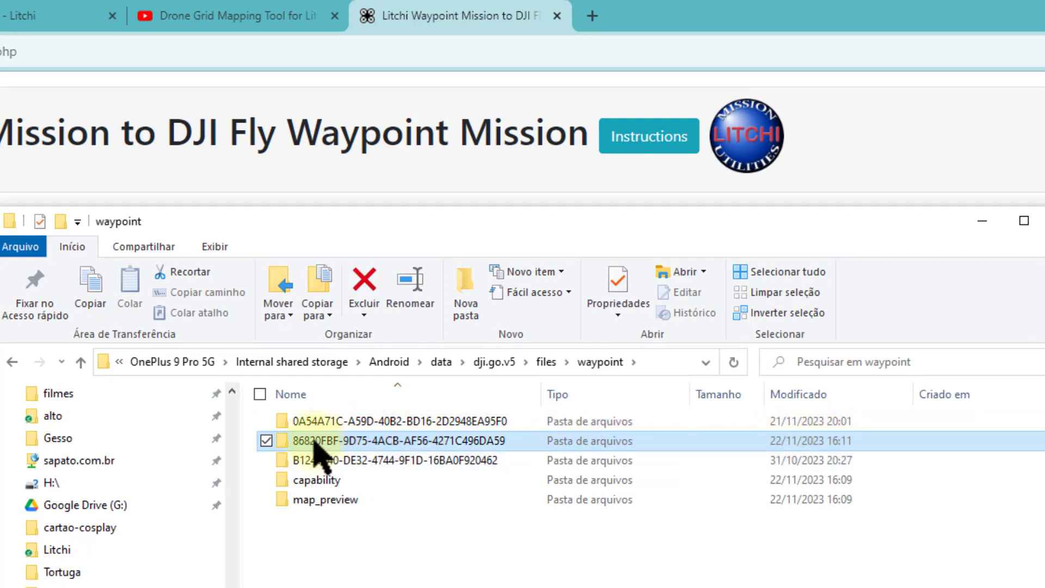
double_click(283, 443)
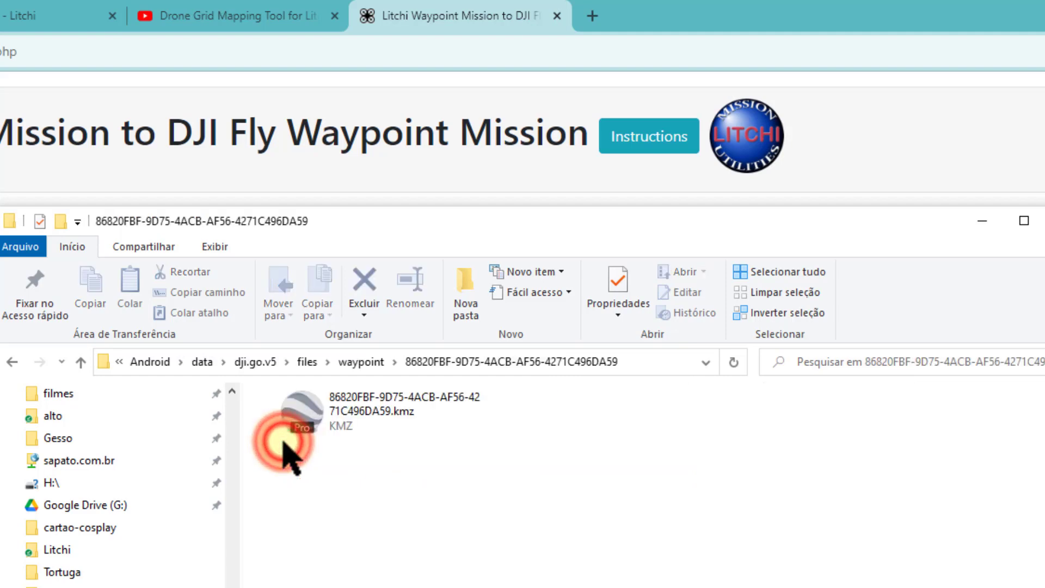
click(312, 403)
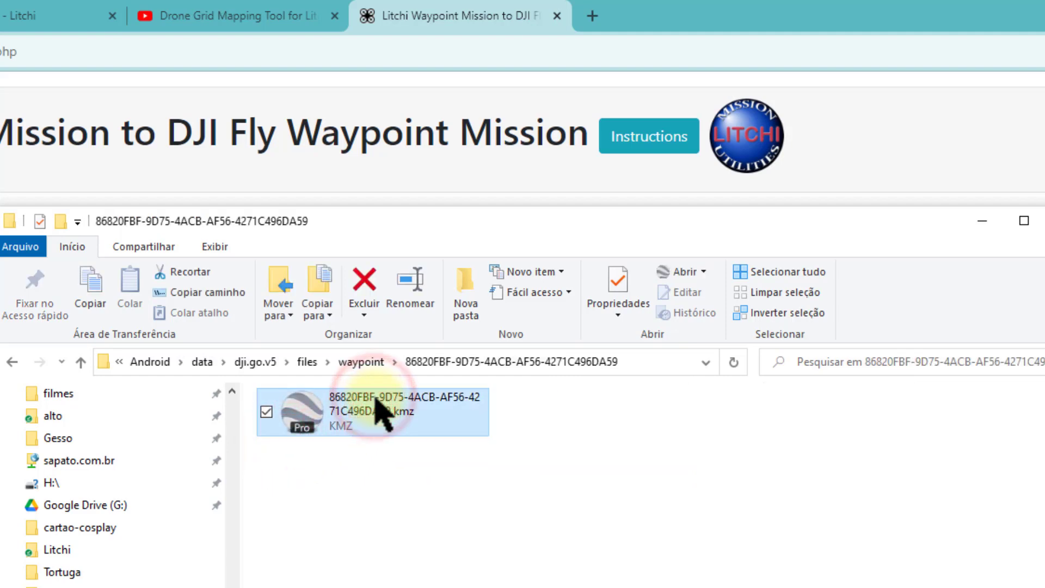
click(375, 406)
key(ctrl+c)
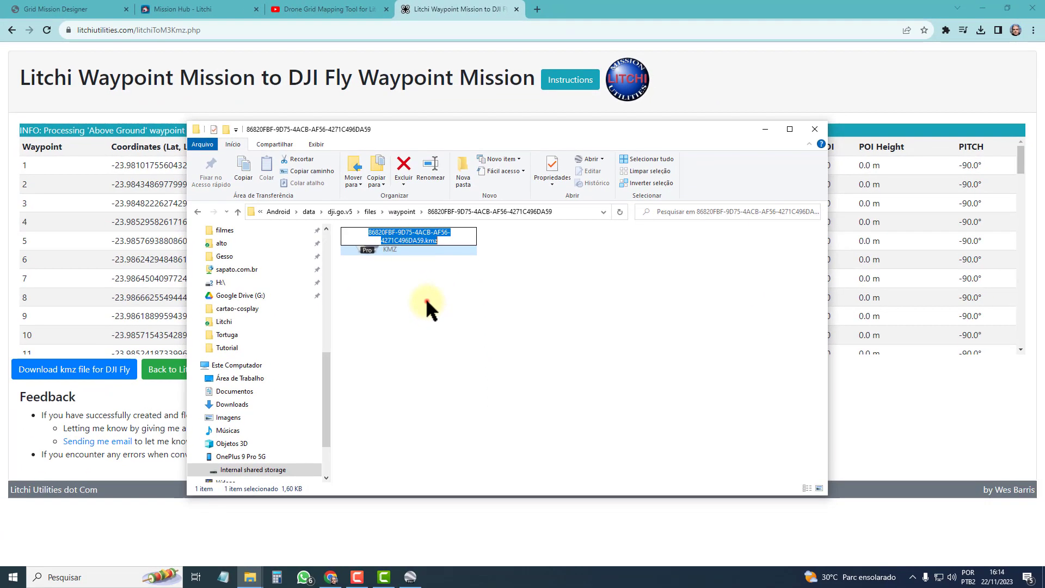
click(401, 508)
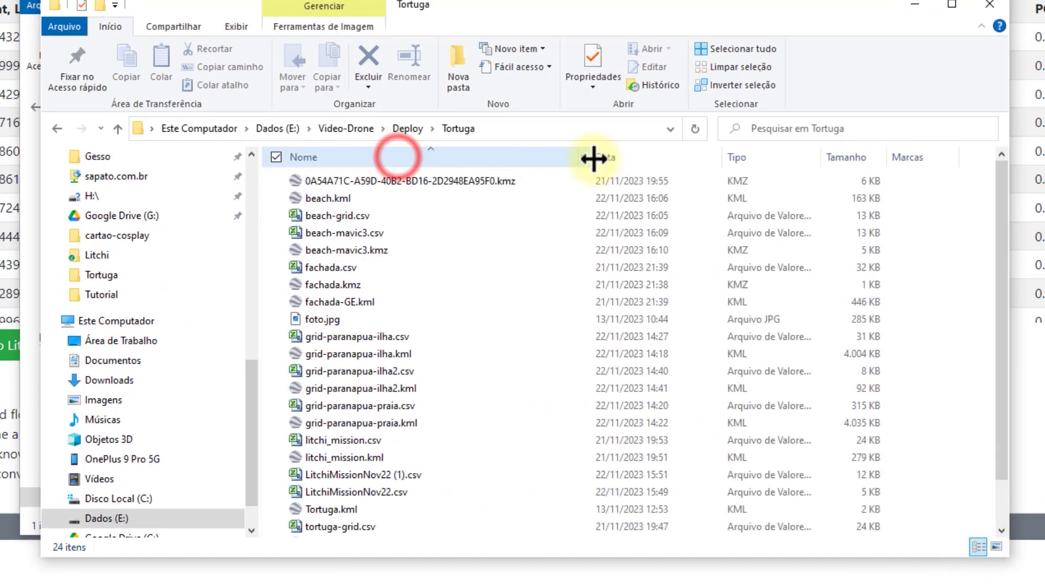
Rename beach-mavic3.kmz in the Tortuga folder as 86820FBF-9D75-4ACB-AF56-4271C496DA59.kmz.
click(343, 250)
key(F2)
key(ctrl+v)
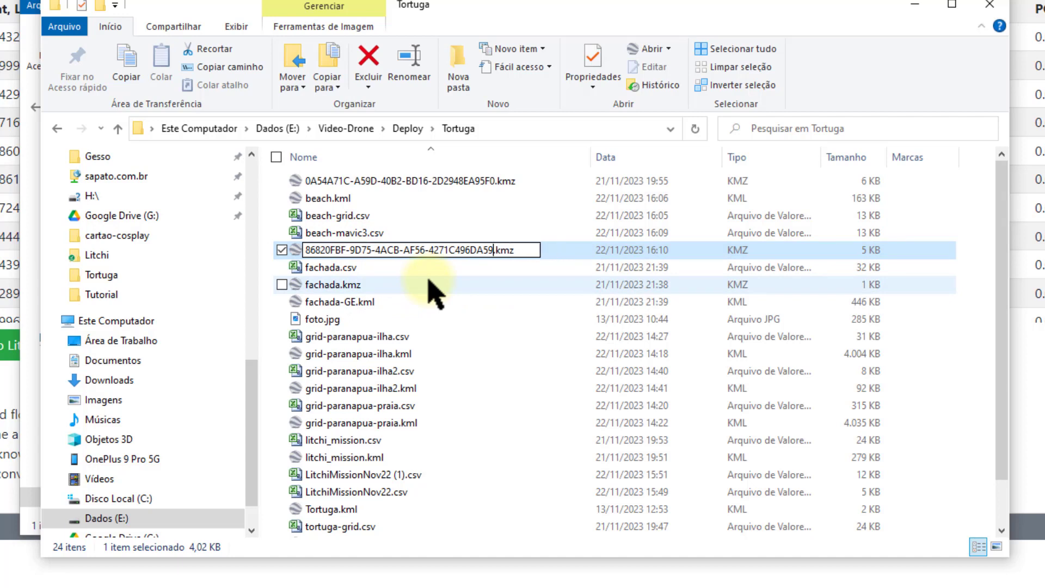
click(304, 240)
click(308, 198)
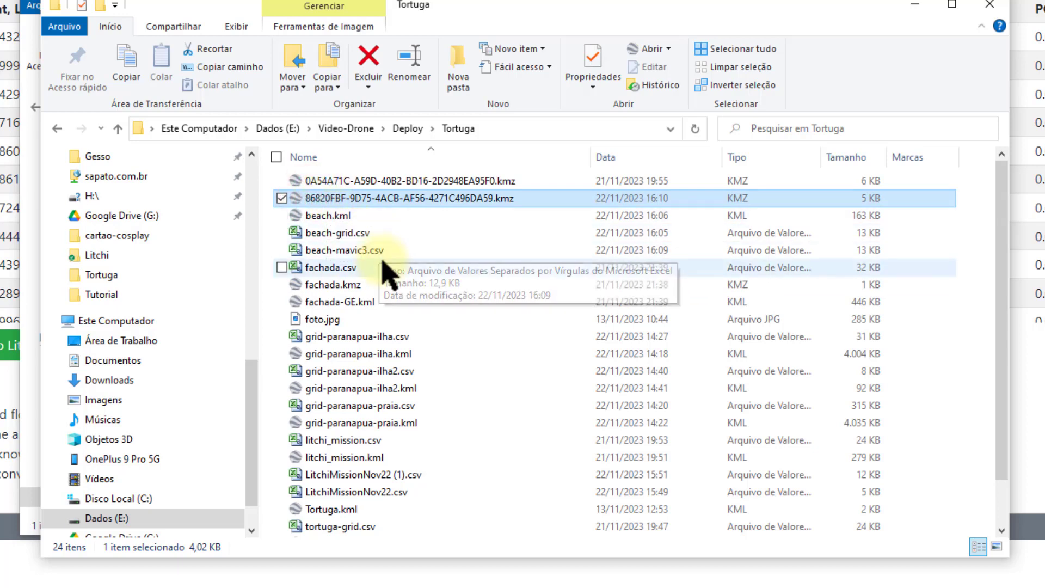
Copy the renamed KMZ from the Tortuga folder into the phone's 86820FBF-9D75-4ACB-AF56-4271C496DA59 folder, replacing the placeholder file.
click(337, 216)
click(292, 200)
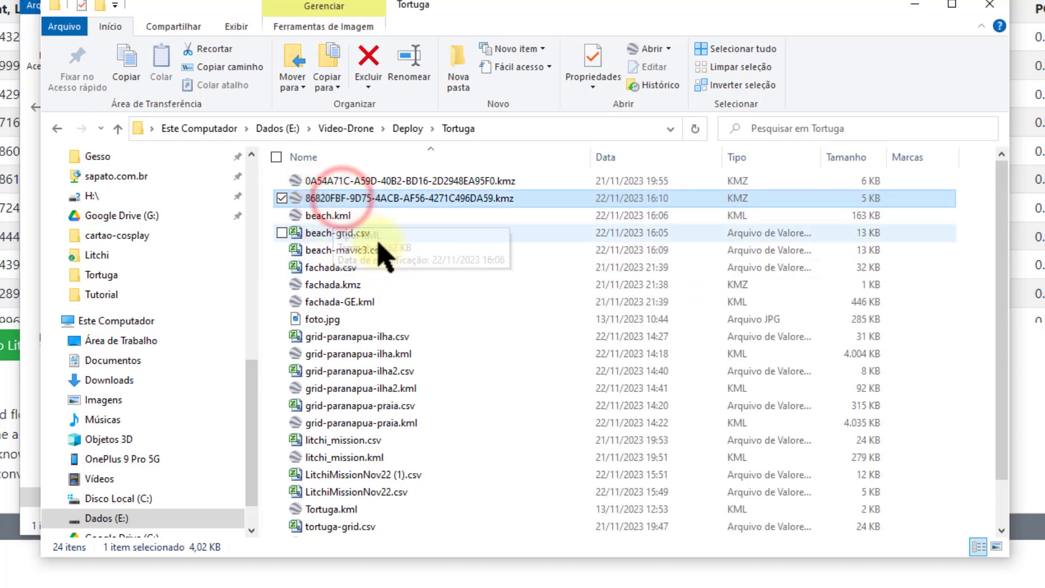
key(ctrl+c)
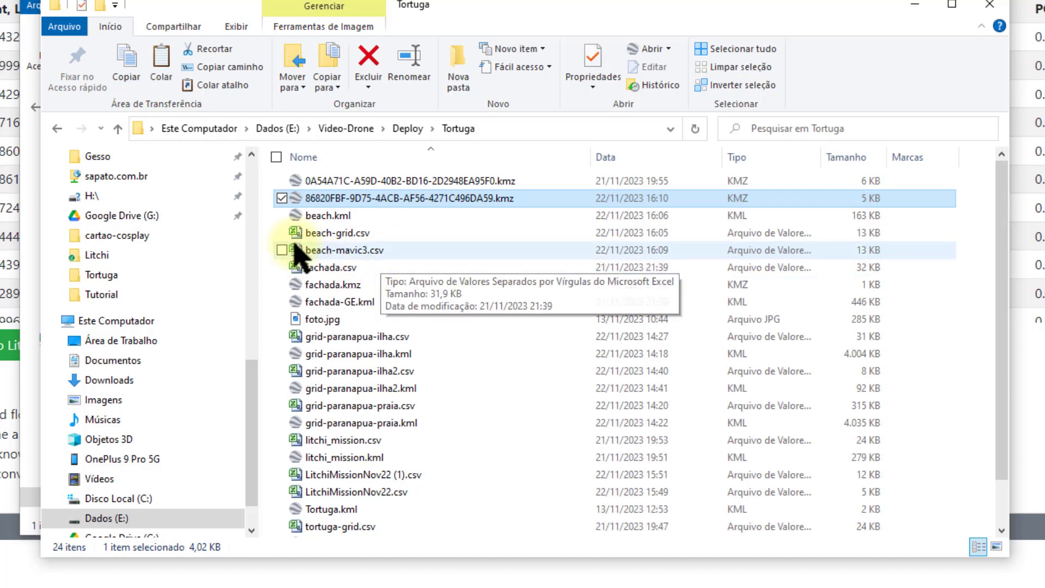
click(372, 2)
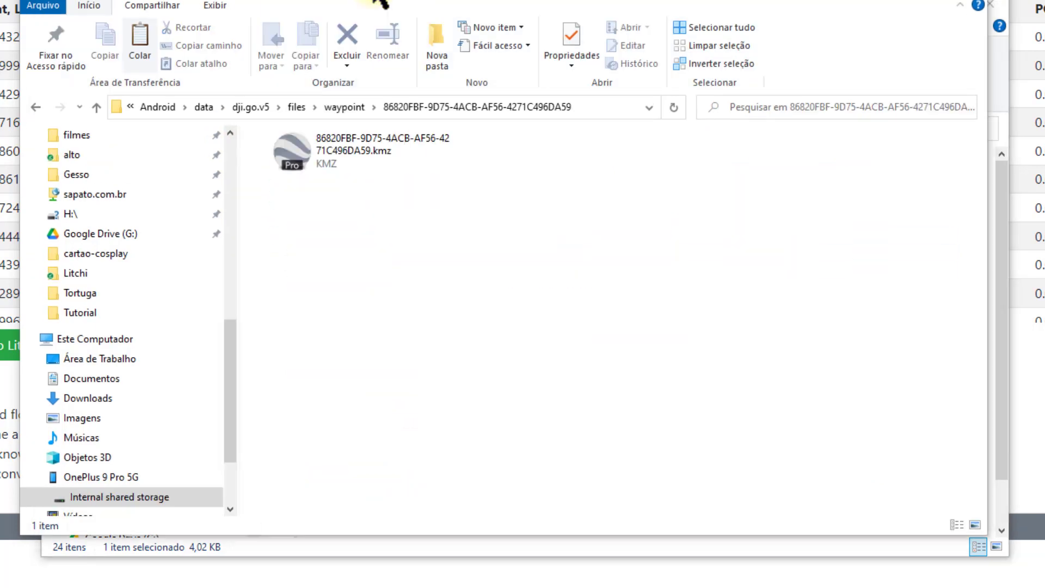
click(366, 151)
click(394, 262)
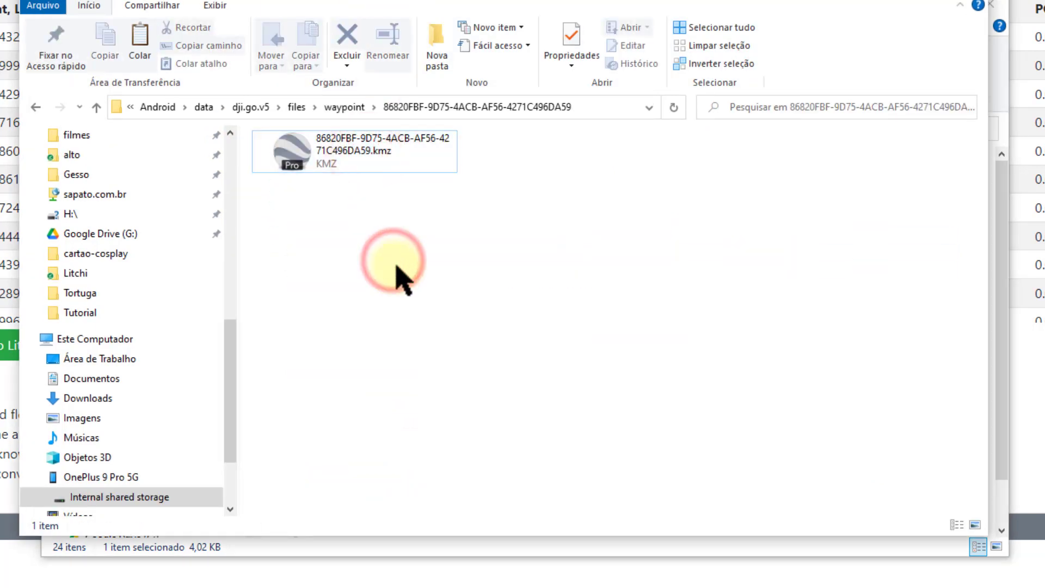
key(ctrl+v)
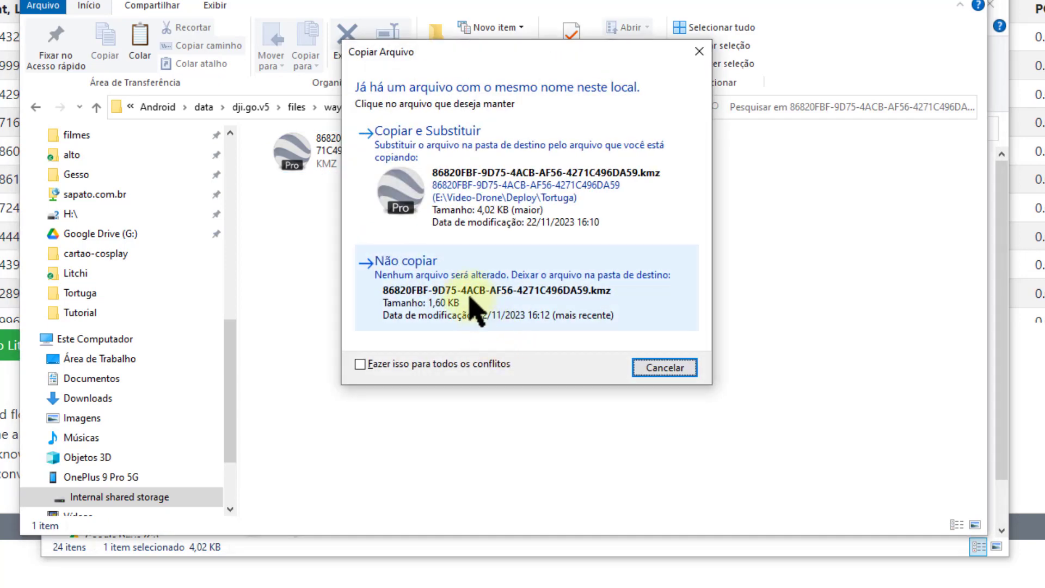
click(455, 166)
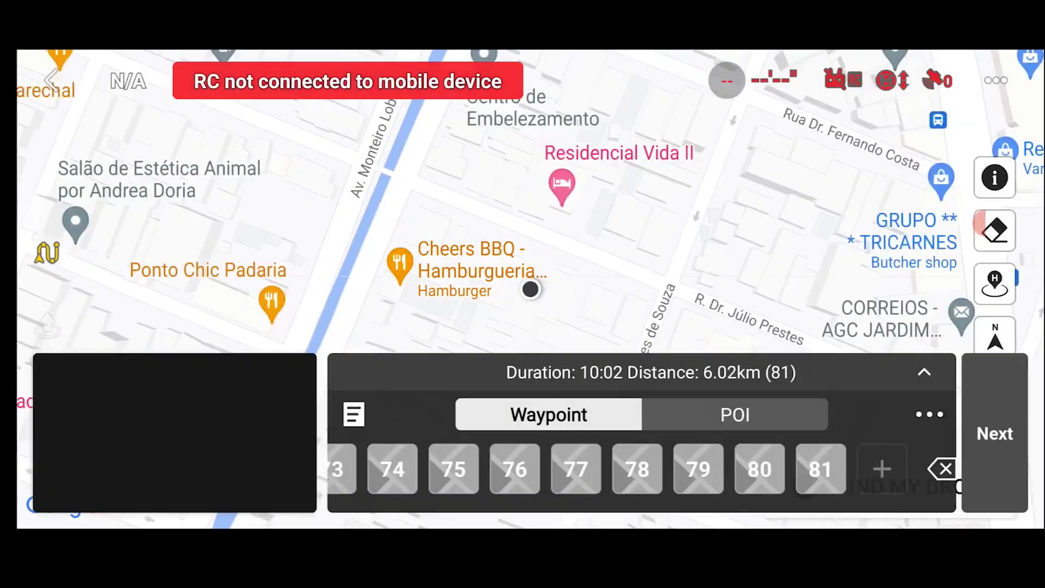
Switch to DJI Fly, check the imported grid on the map, and save the current waypoint flight to the beach entry in History.
scroll(493, 233, down, 3)
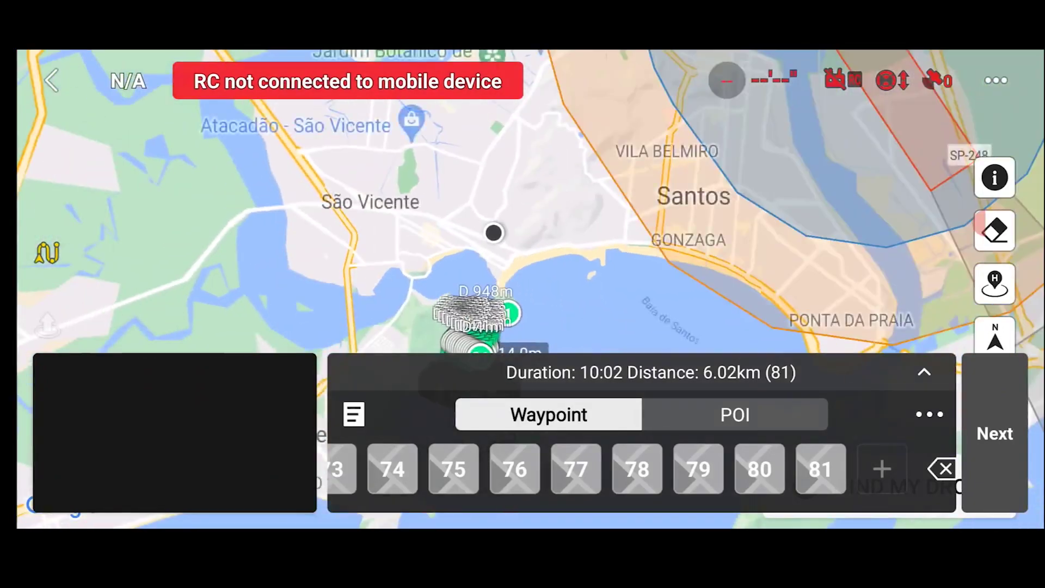
scroll(479, 283, up, 4)
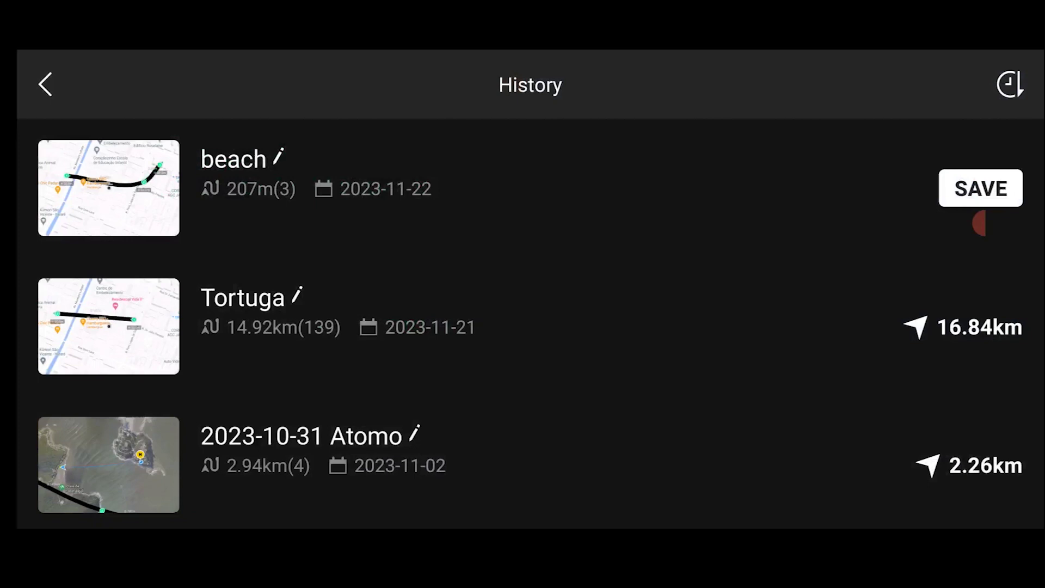
click(980, 188)
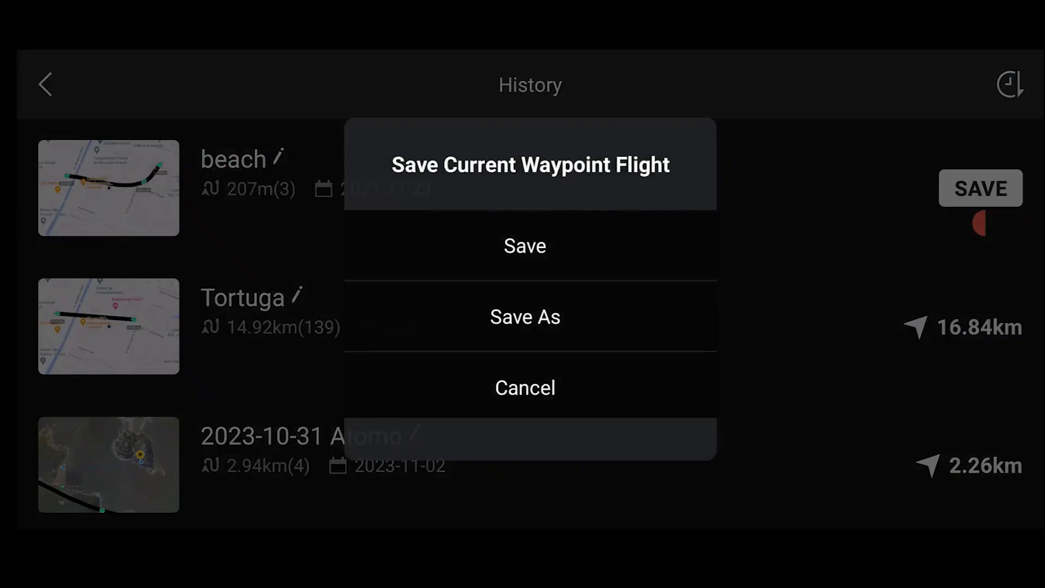
click(525, 245)
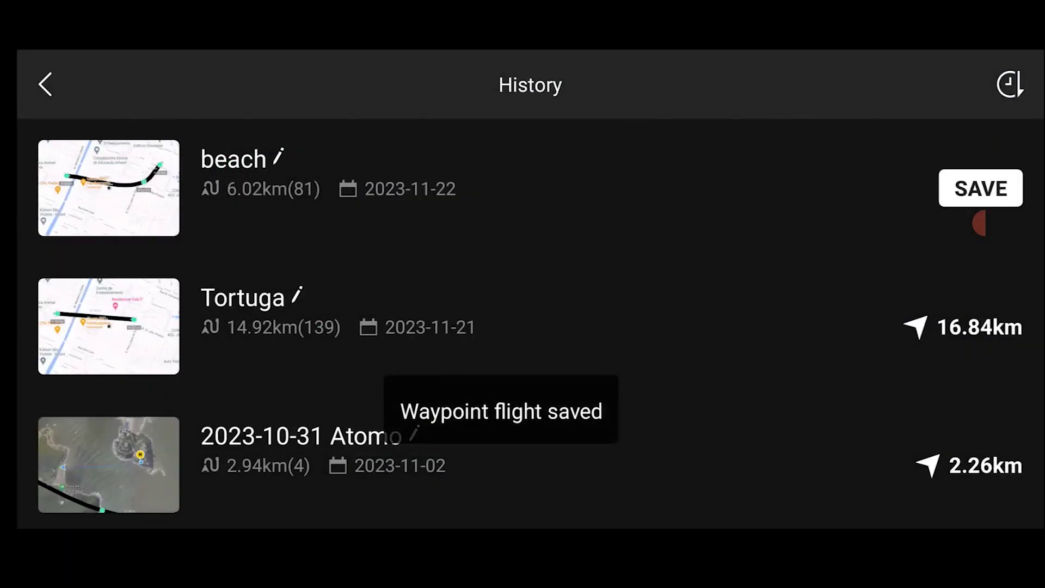
click(46, 85)
Inspect the flight path around the final waypoints, and start the waypoint flight by accepting the automatic takeoff.
scroll(567, 350, up, 4)
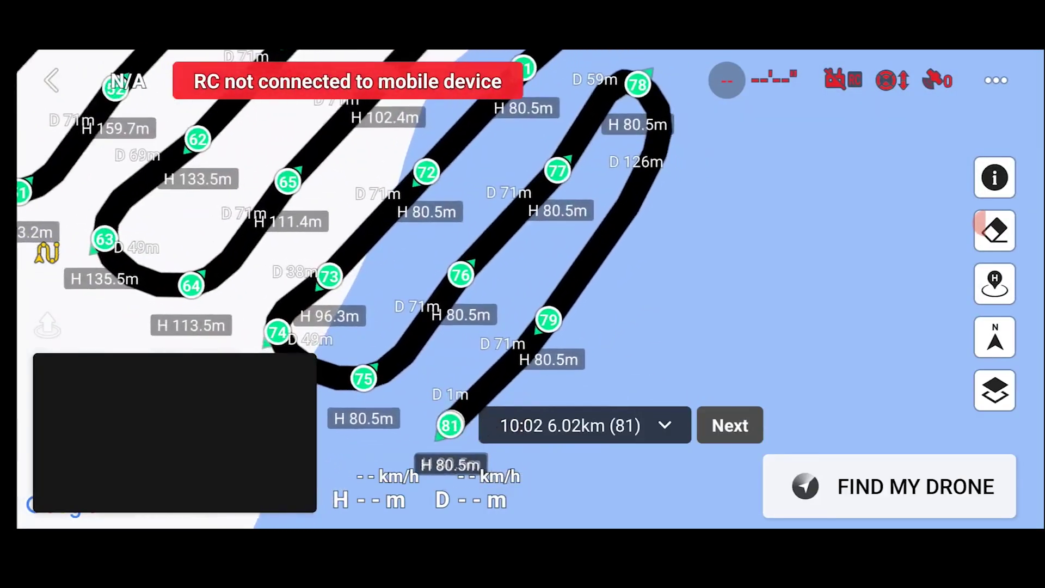
drag(261, 109, 716, 402)
drag(446, 239, 595, 337)
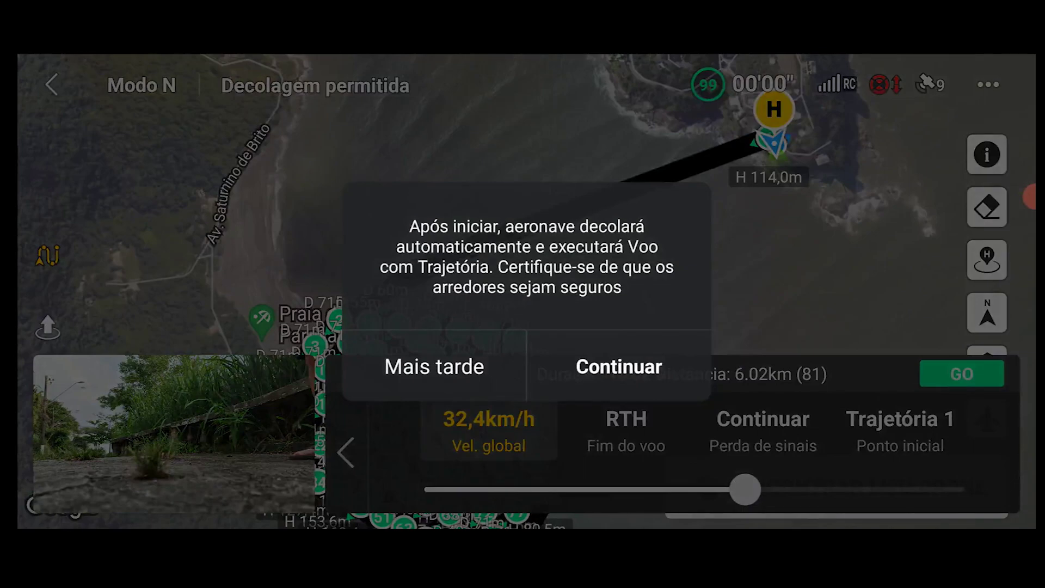
click(619, 366)
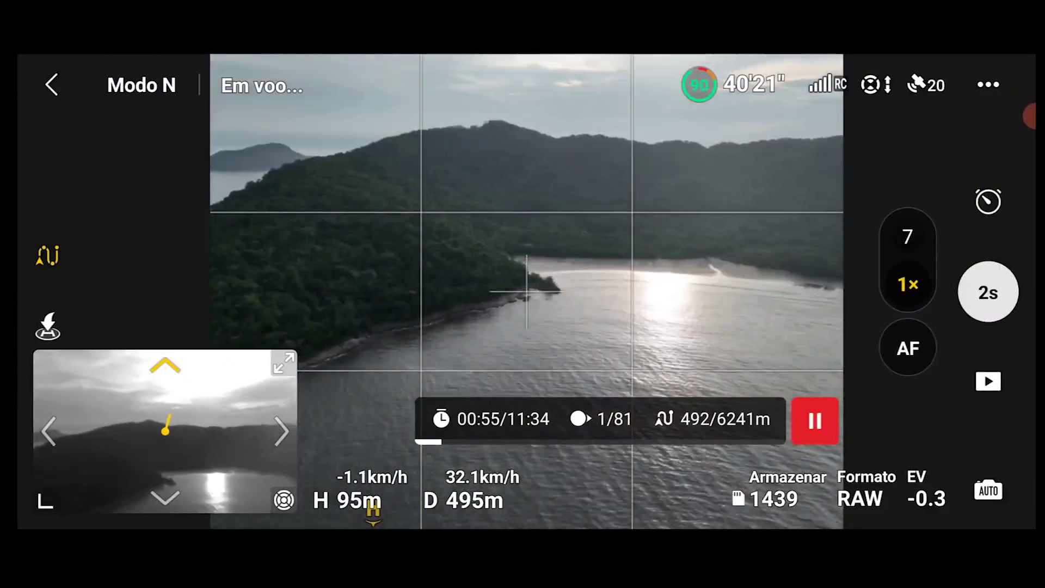
Follow the running mission in the camera view and check the drone's progress through the grid on the map.
click(865, 489)
click(555, 434)
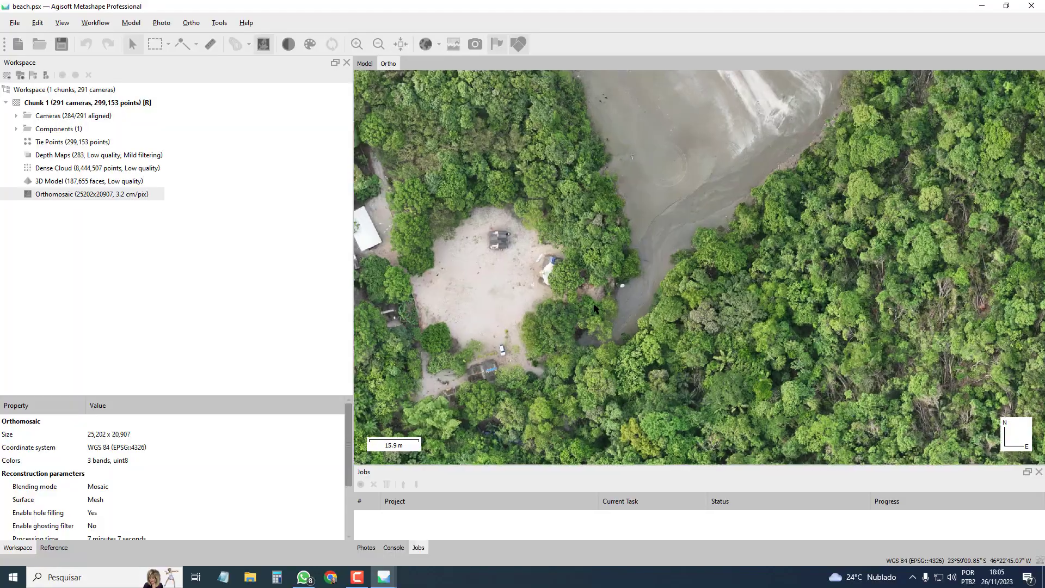
drag(567, 166, 696, 198)
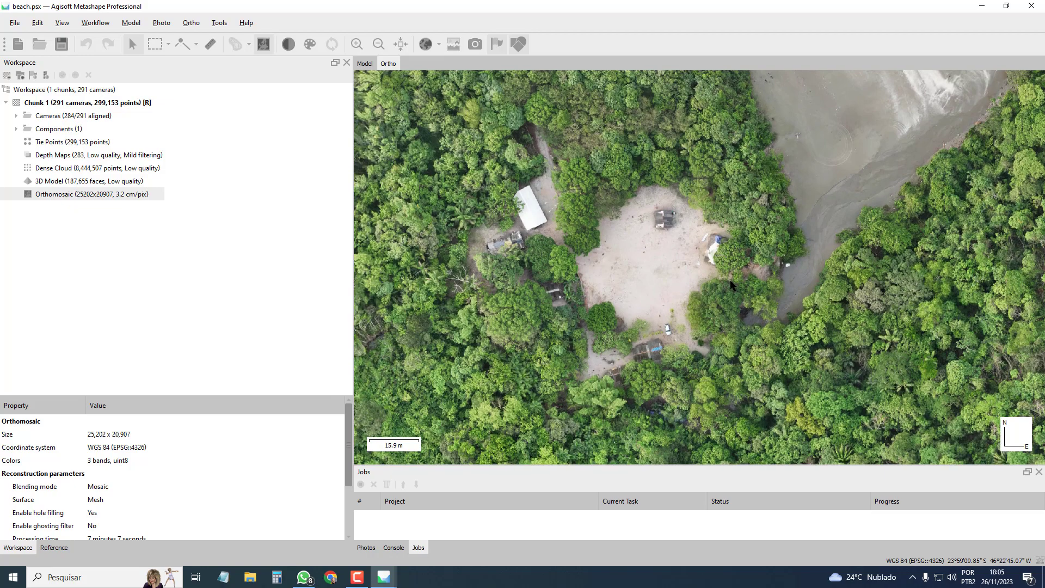
Switch to Agisoft Metashape, examine the full extent of the beach orthomosaic, and display the chunk's 3D model.
drag(715, 251, 696, 198)
scroll(696, 199, down, 5)
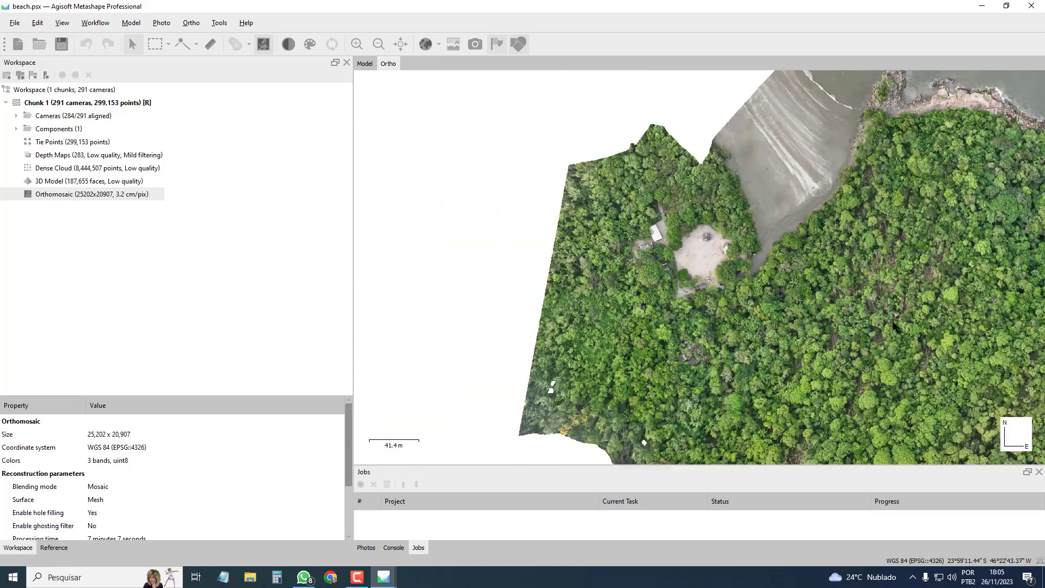
scroll(765, 290, down, 3)
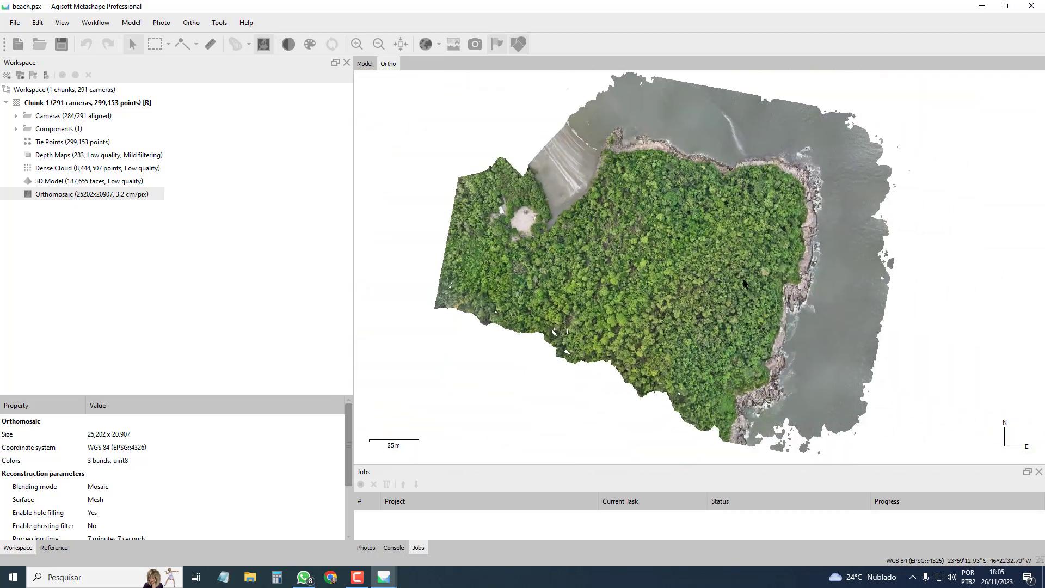
double_click(87, 180)
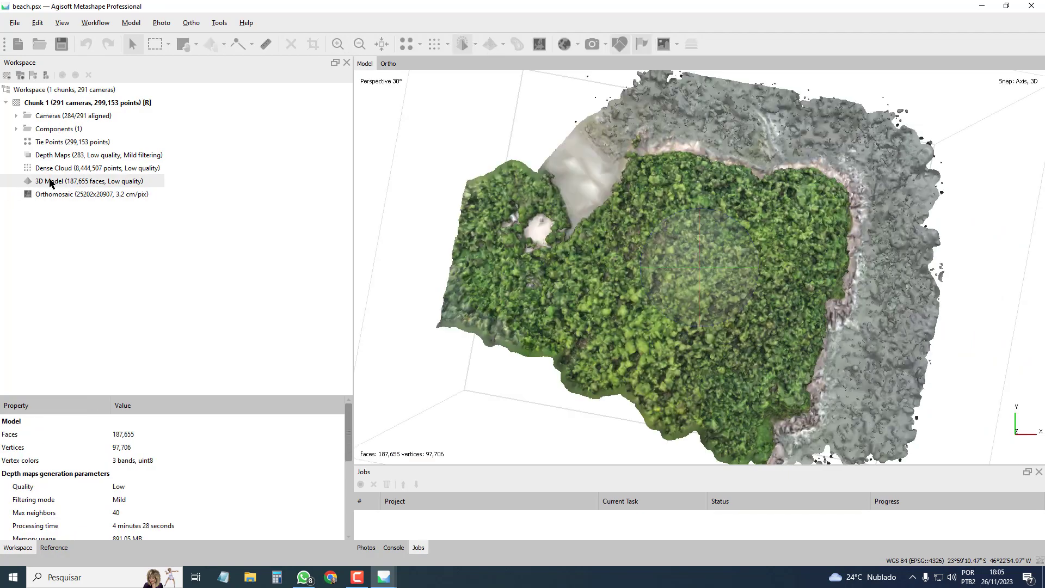